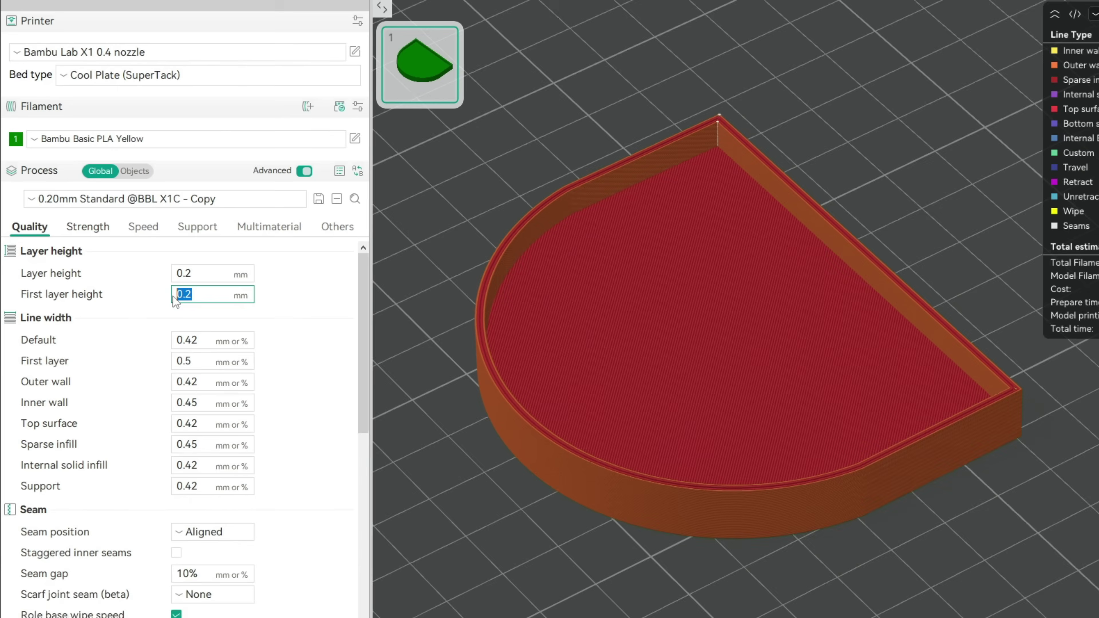
- Review the first layer height, wall strength and print speed settings, then open the filament's material settings
click(206, 237)
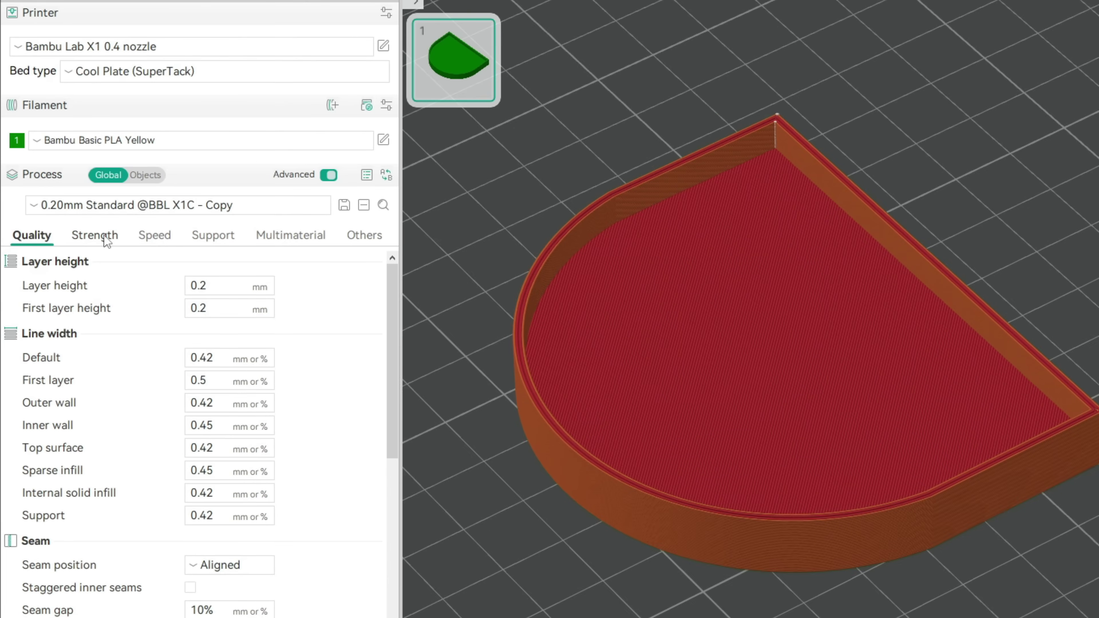
click(105, 238)
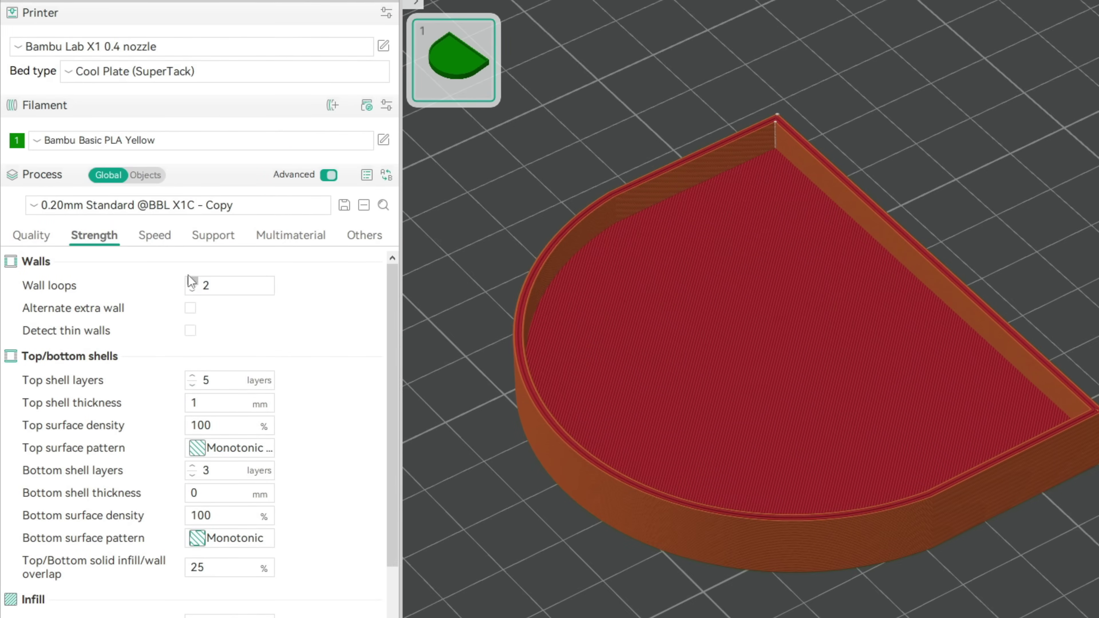
click(168, 239)
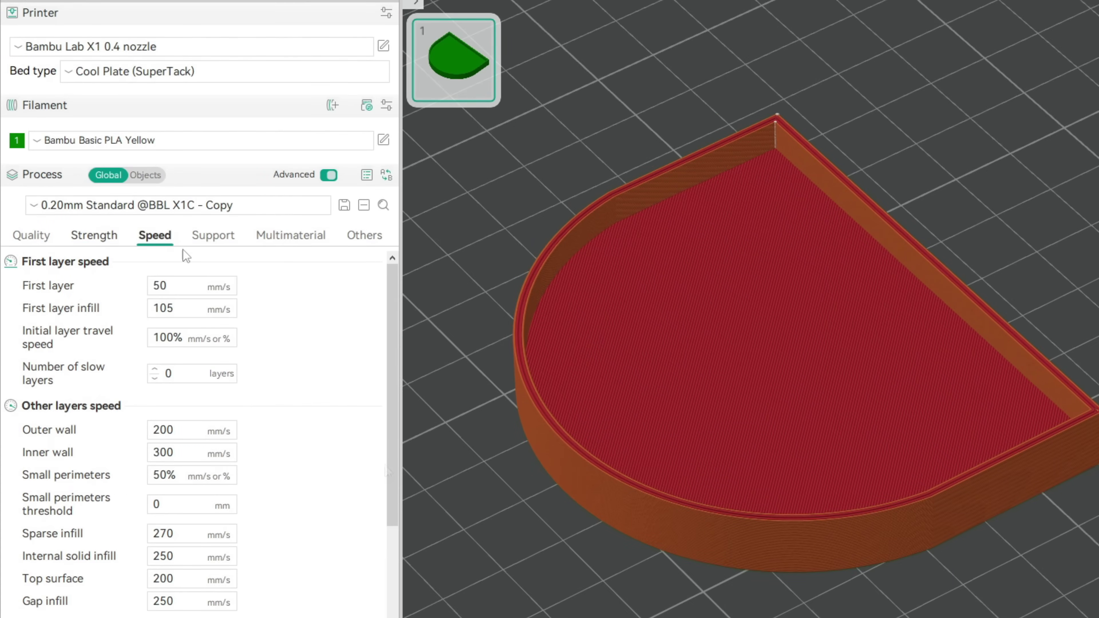
scroll(183, 250, down, 10)
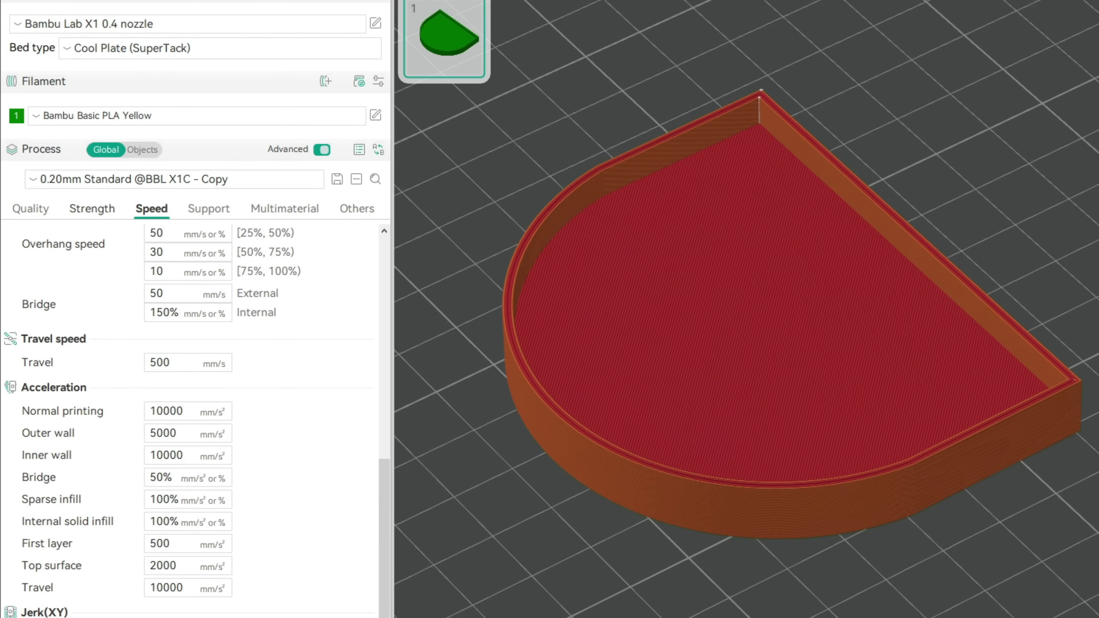
click(375, 114)
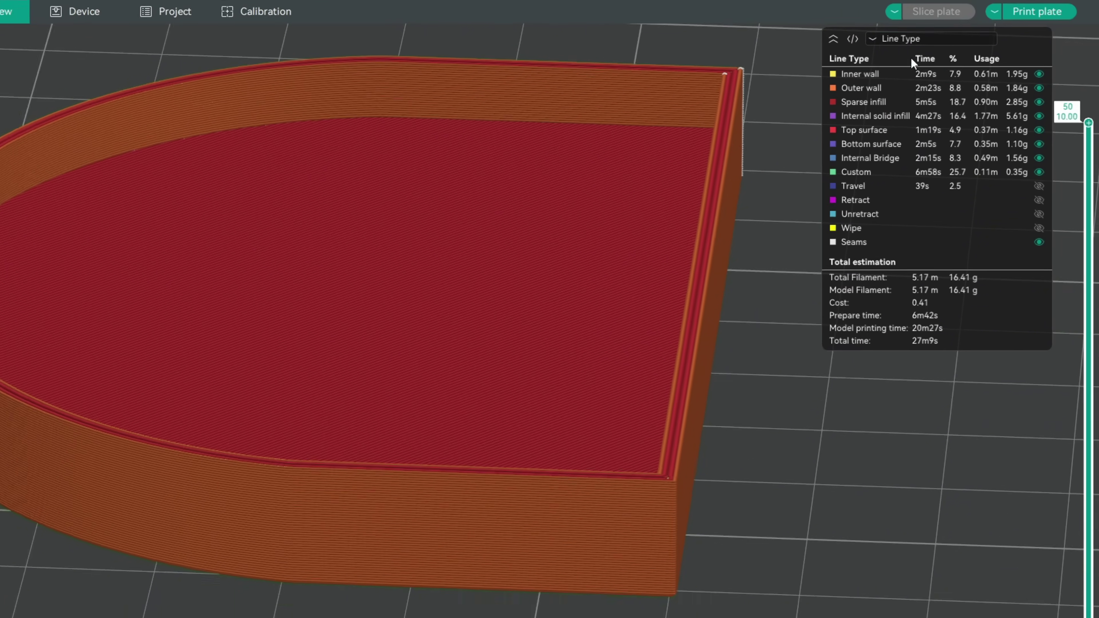
- Switch the sliced preview's colouring scheme from Line Type to Layer Time
click(926, 34)
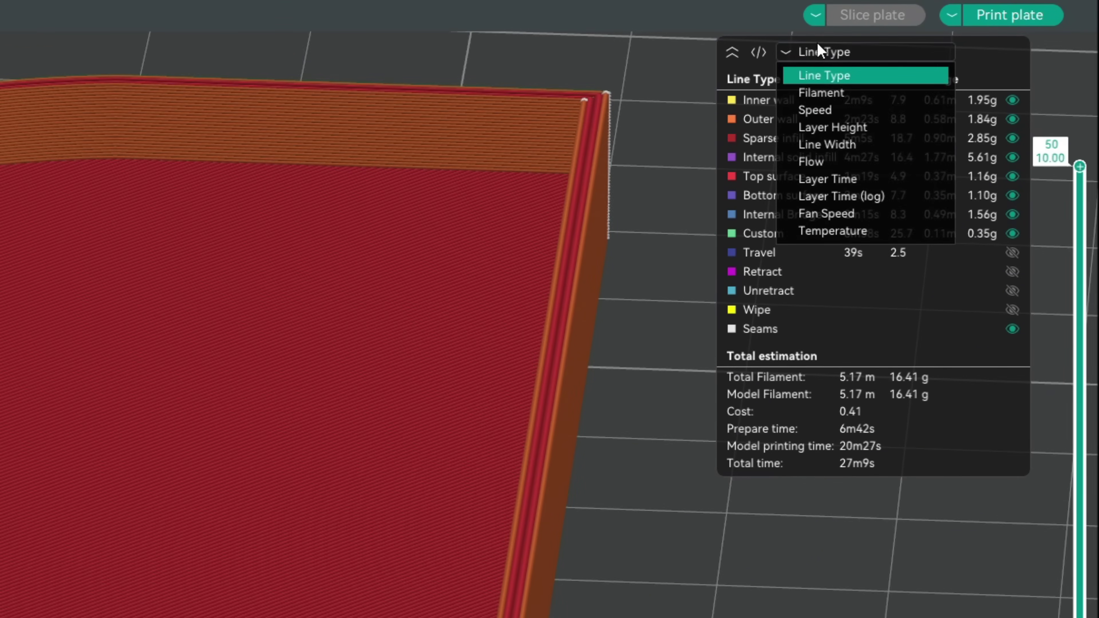
click(832, 178)
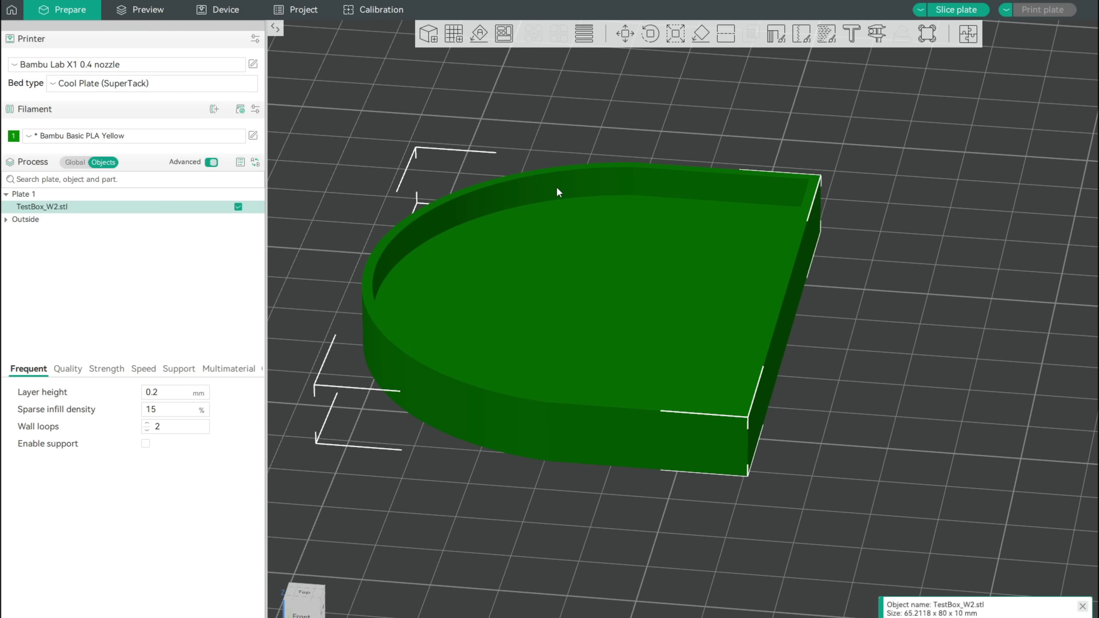
- Add a height range modifier to the tray and inspect its ranges from 3.40 to 6.20 mm
right_click(558, 182)
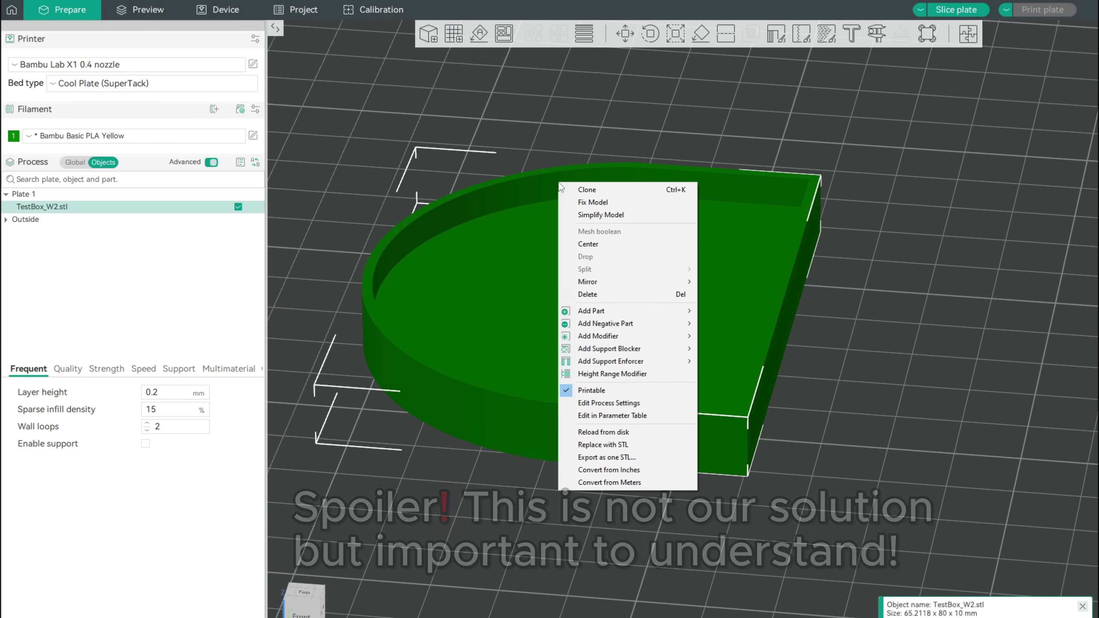
click(595, 373)
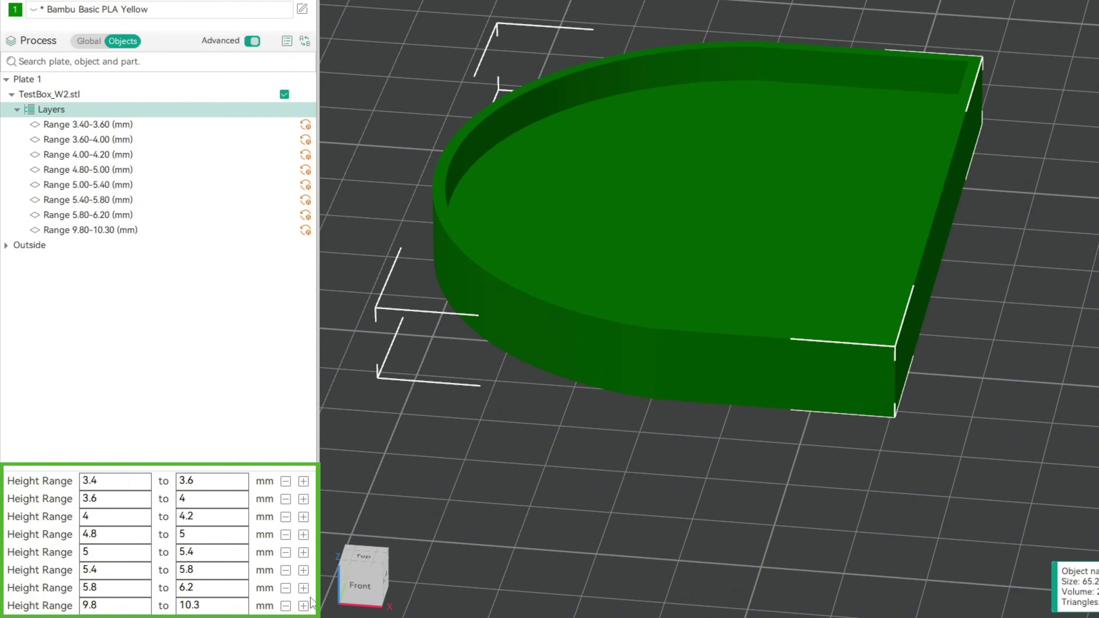
click(130, 124)
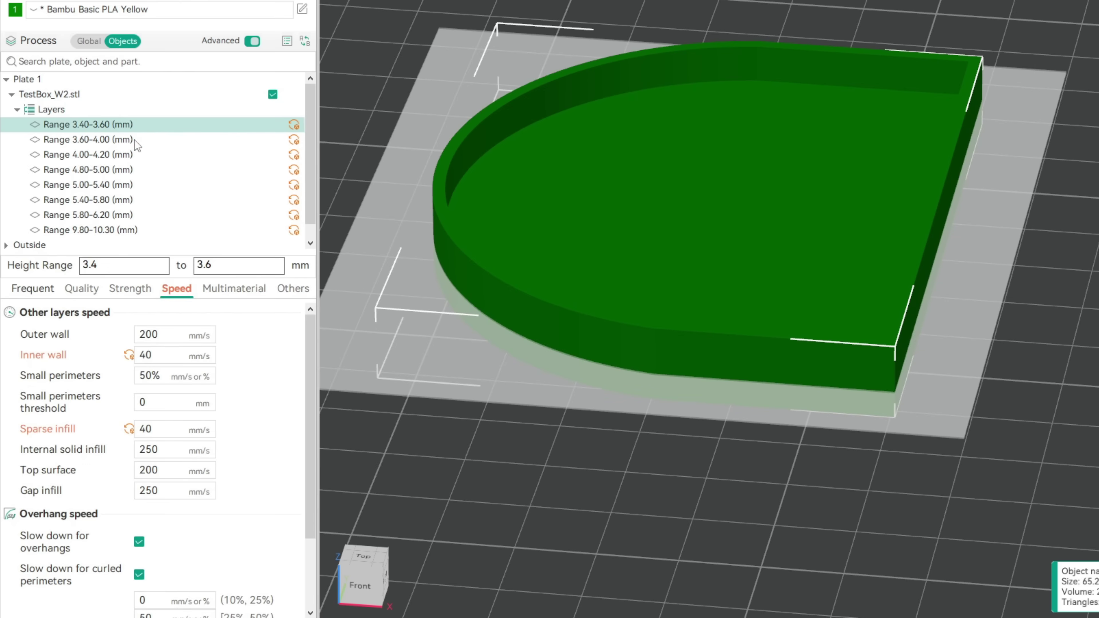
click(134, 140)
click(134, 153)
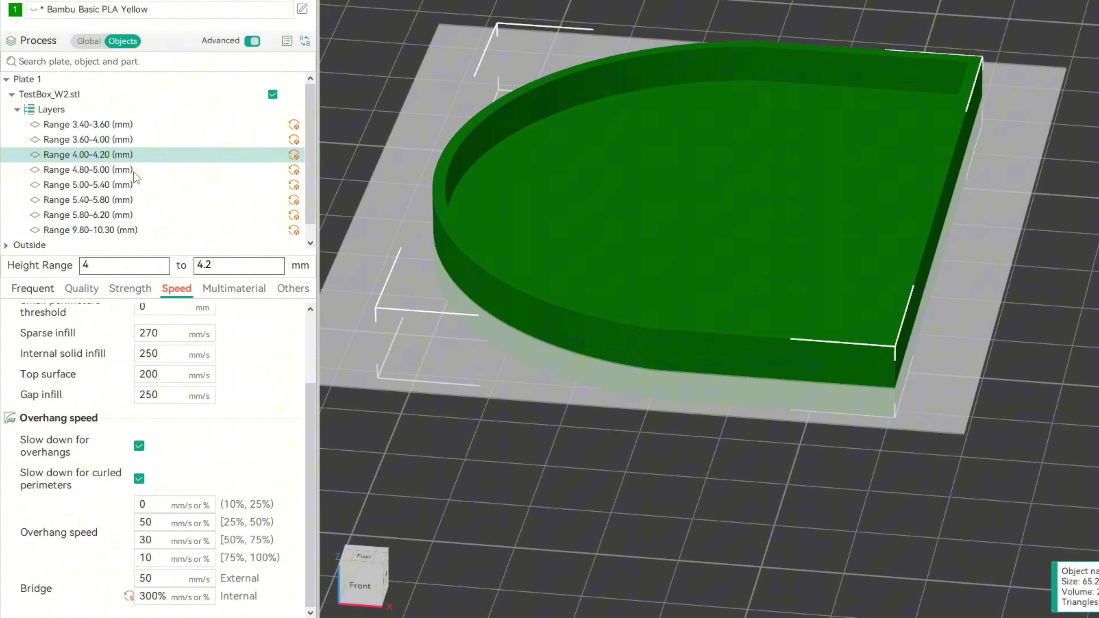
click(134, 171)
click(135, 187)
click(135, 200)
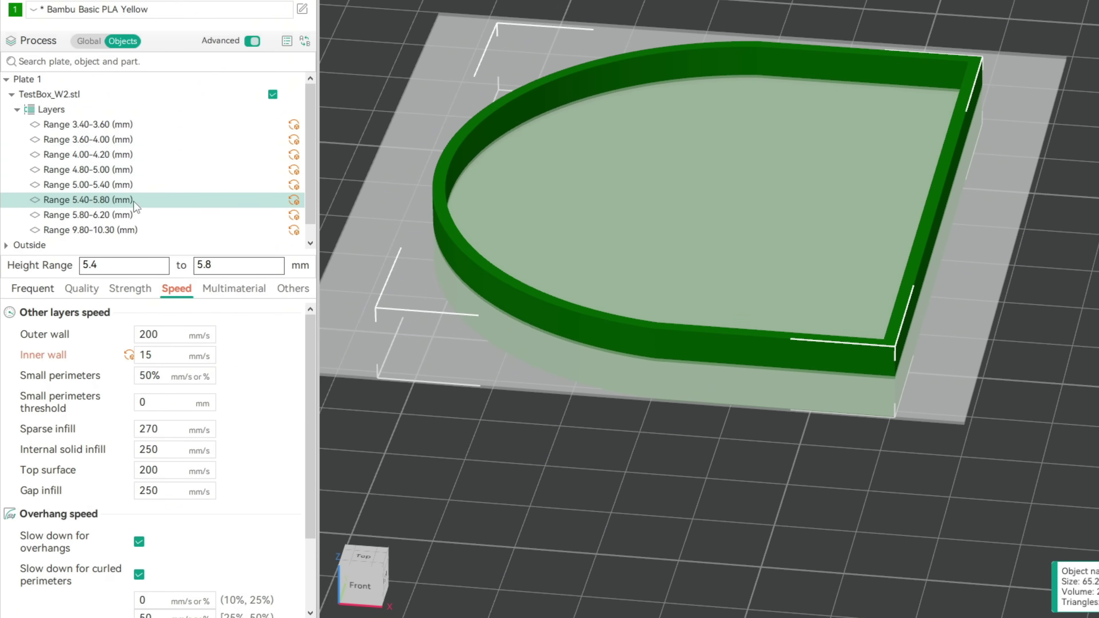
click(134, 215)
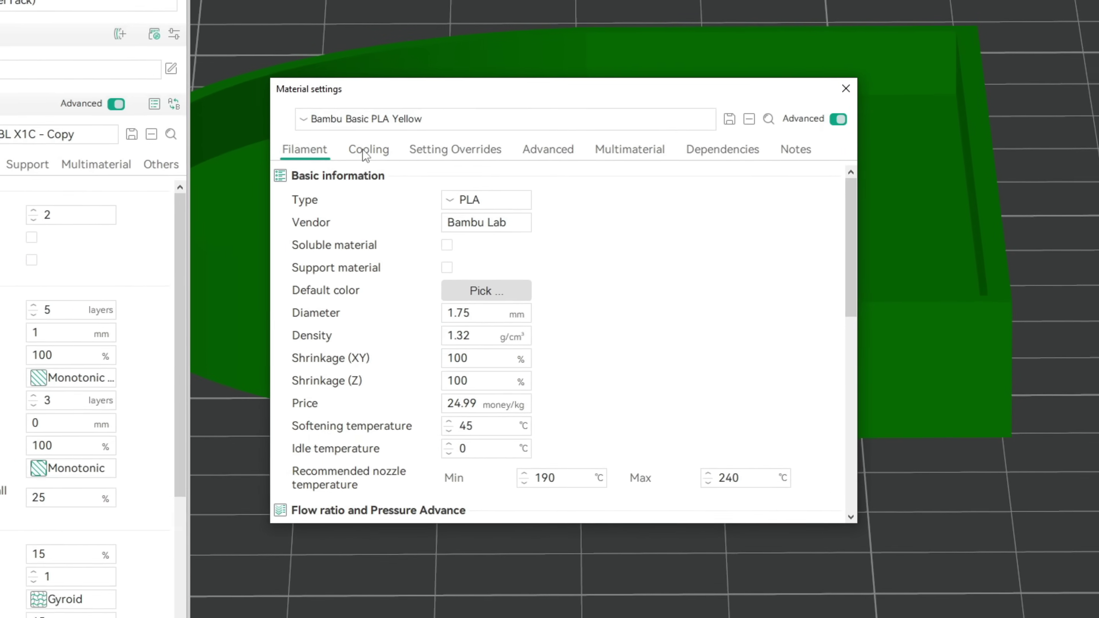
- Set the PLA's max fan layer time to 150, minimum print speed to 3, and don't slow outer walls
click(407, 181)
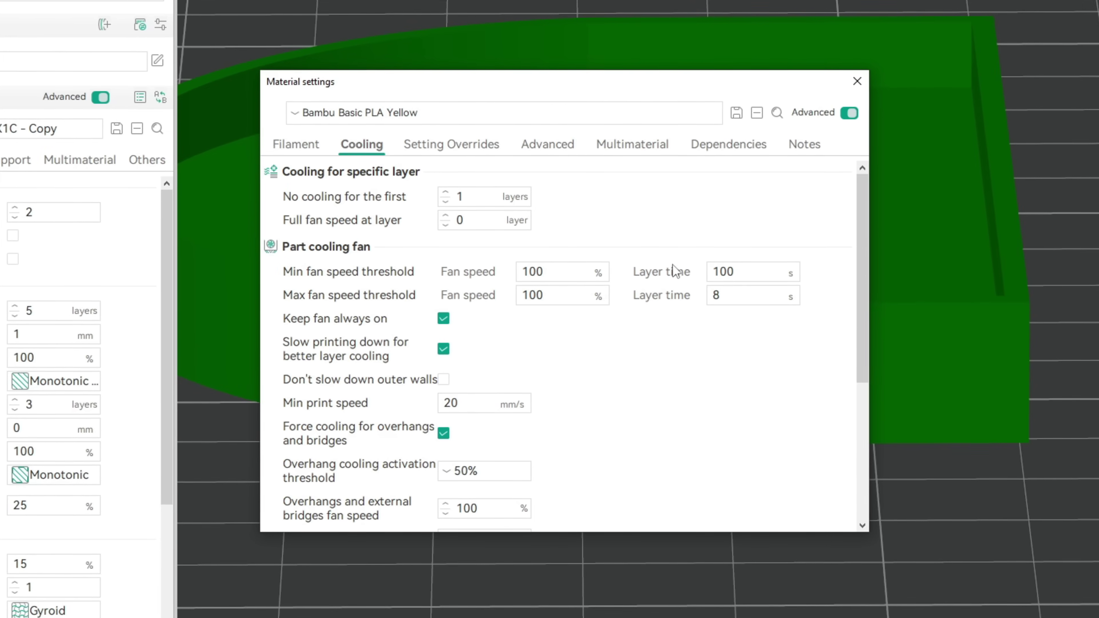
double_click(724, 295)
text(150)
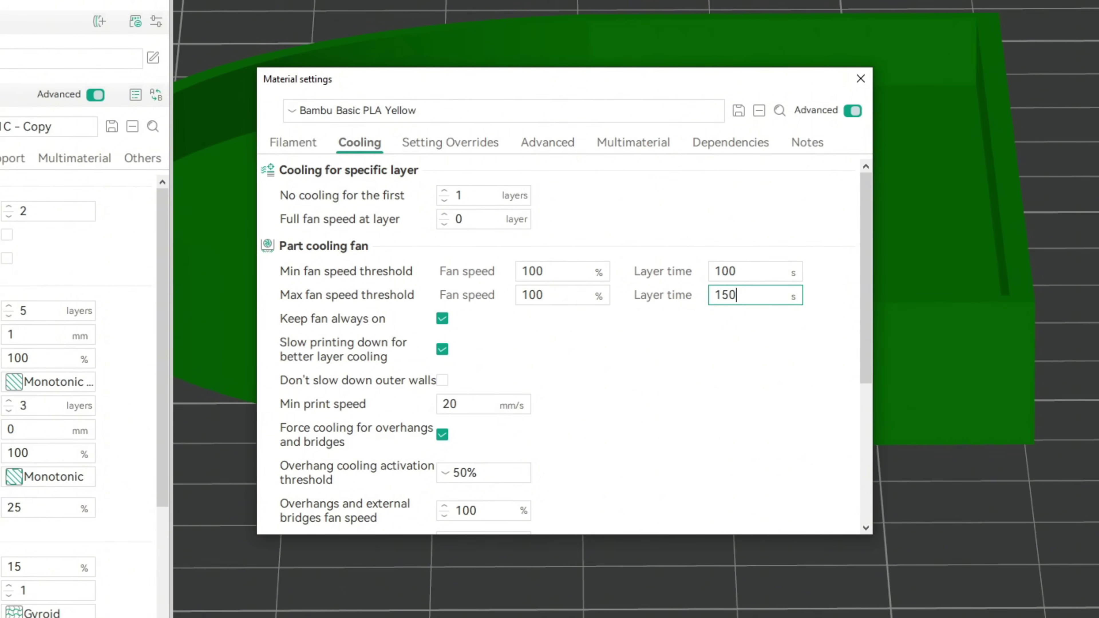
double_click(440, 406)
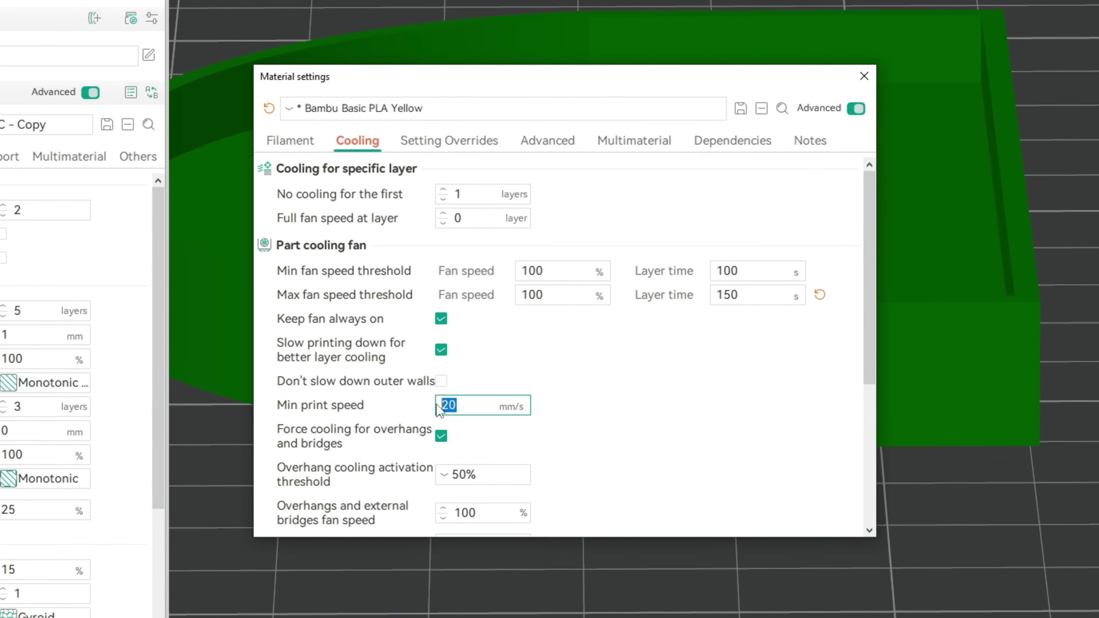
text(3)
key(Return)
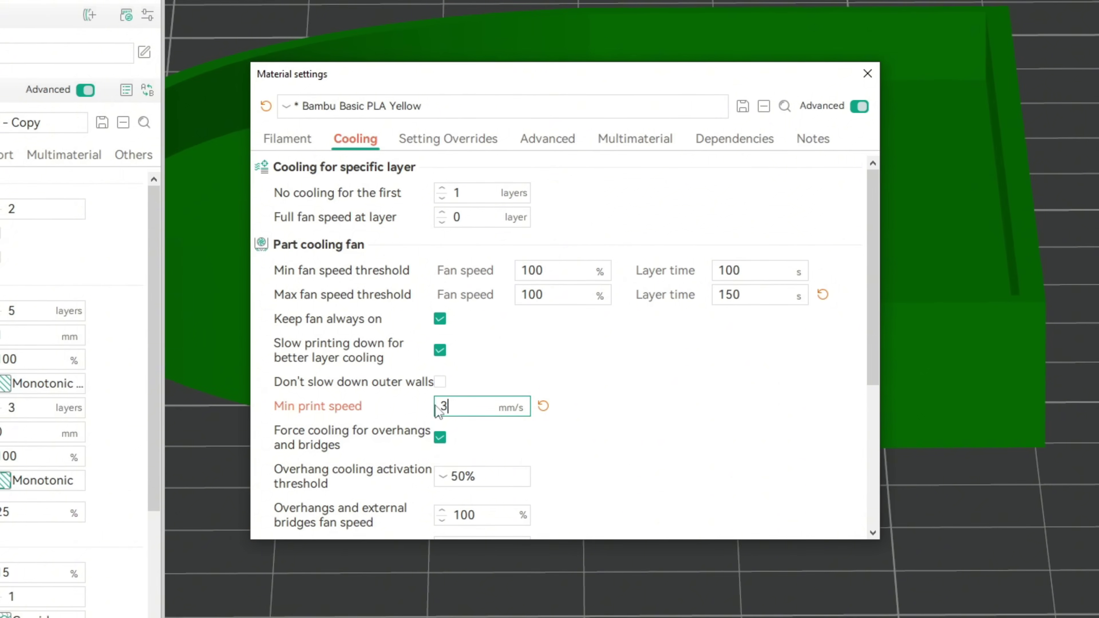
click(440, 381)
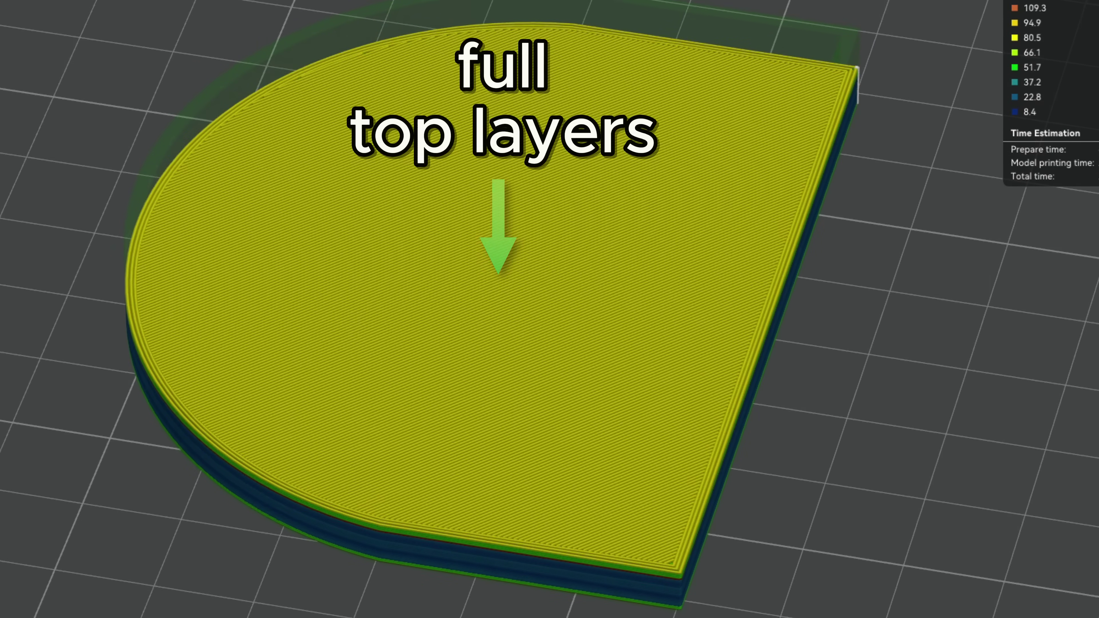
- Inspect preview layers 22–24, then apply a 2.4 mm shell thickness to the tray
key(Down)
key(Down)
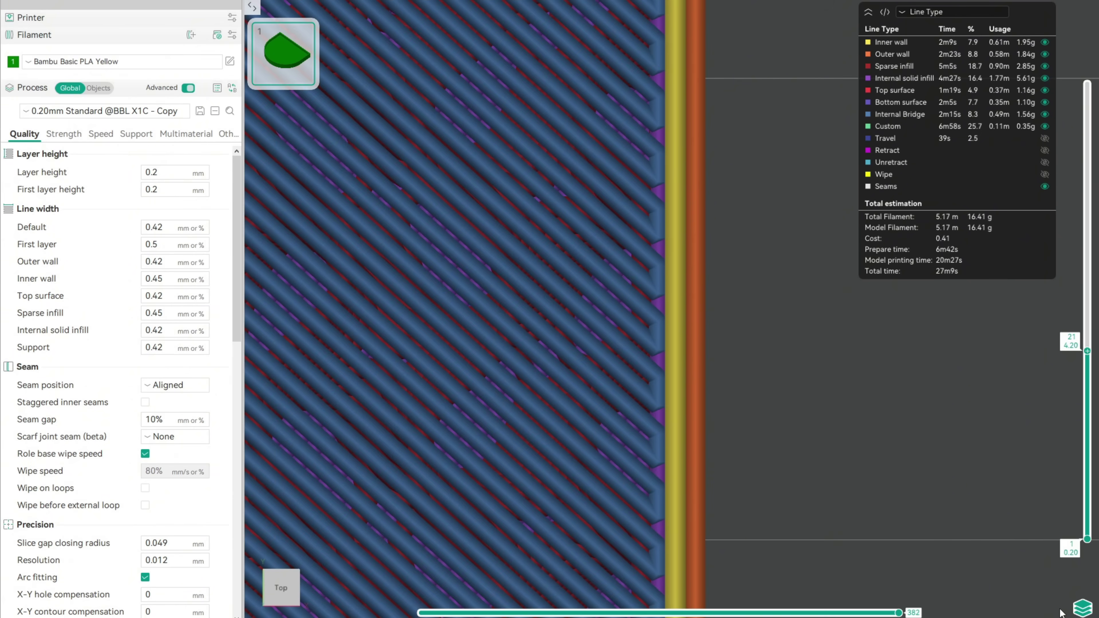
key(Up)
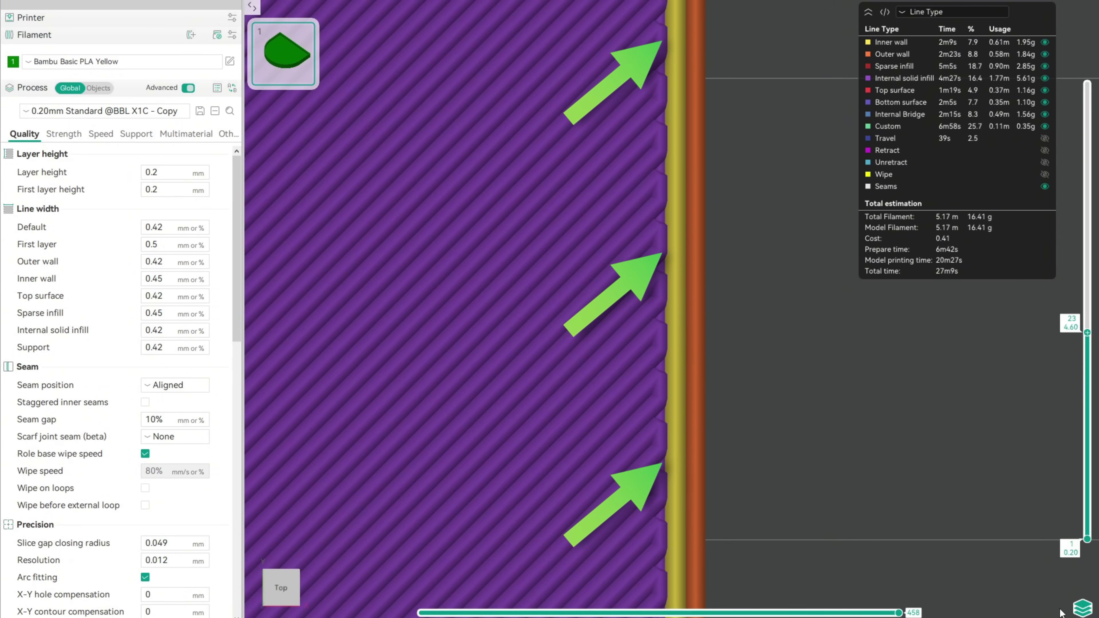
key(Up)
key(Up)
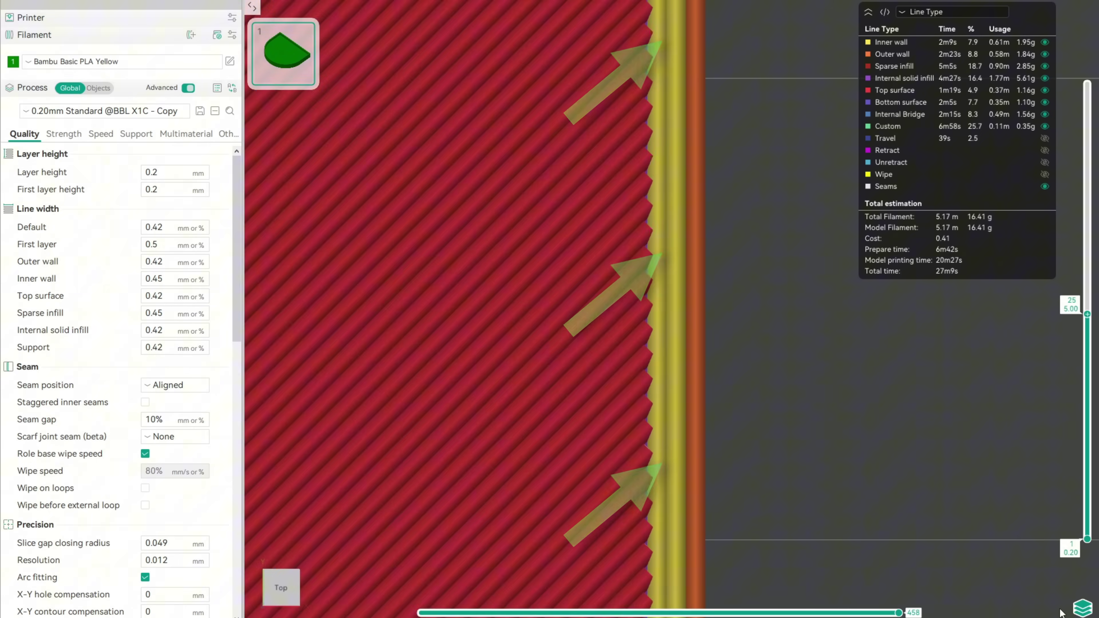
key(Up)
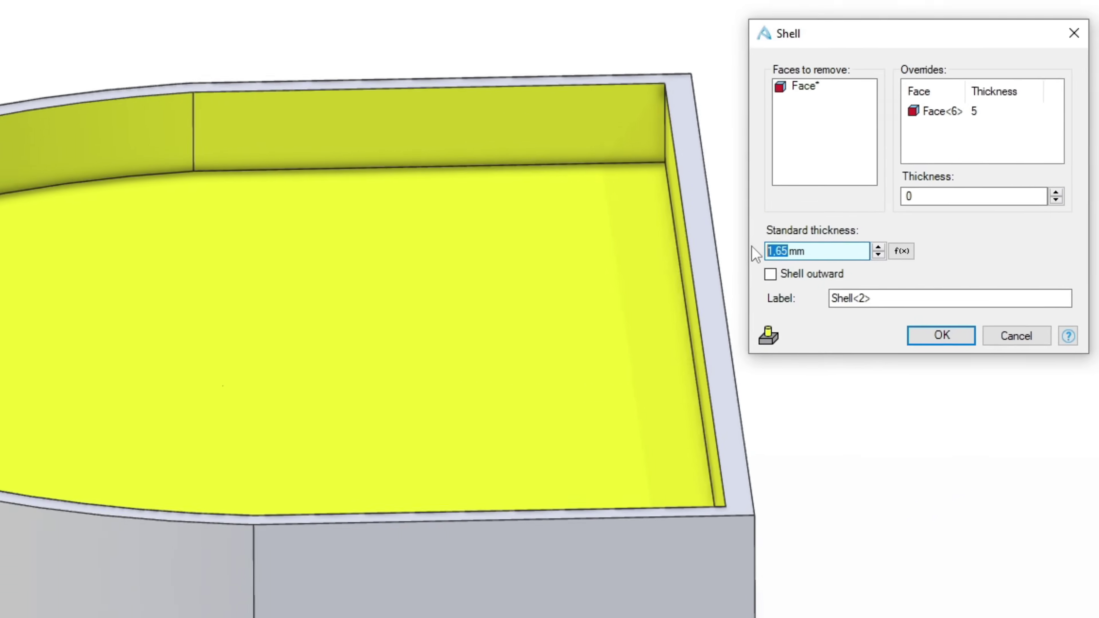
text(2,4)
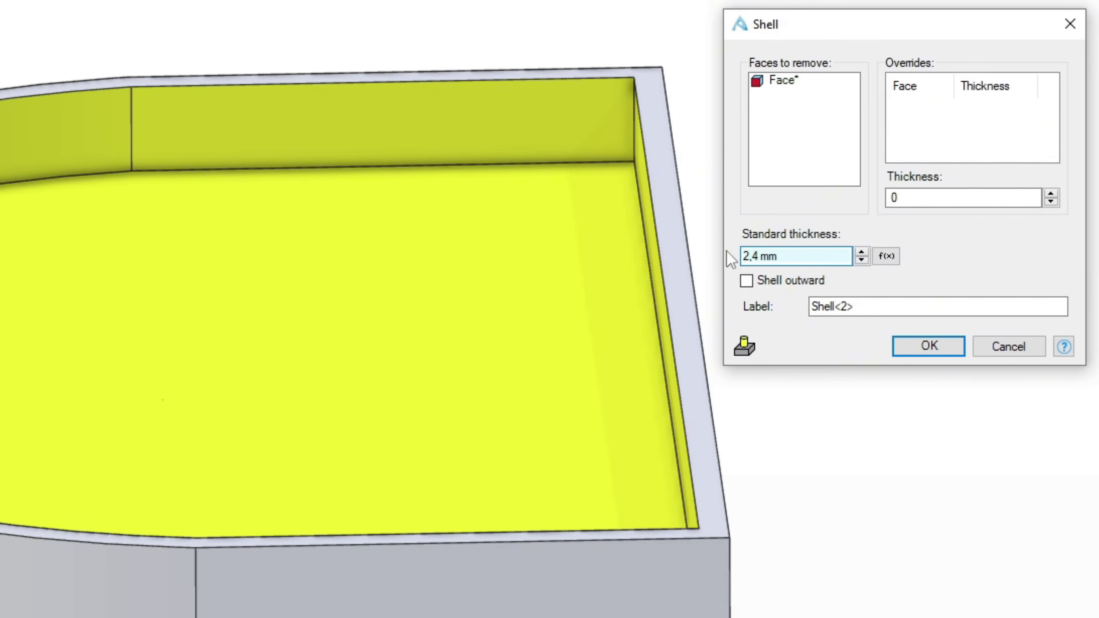
key(Return)
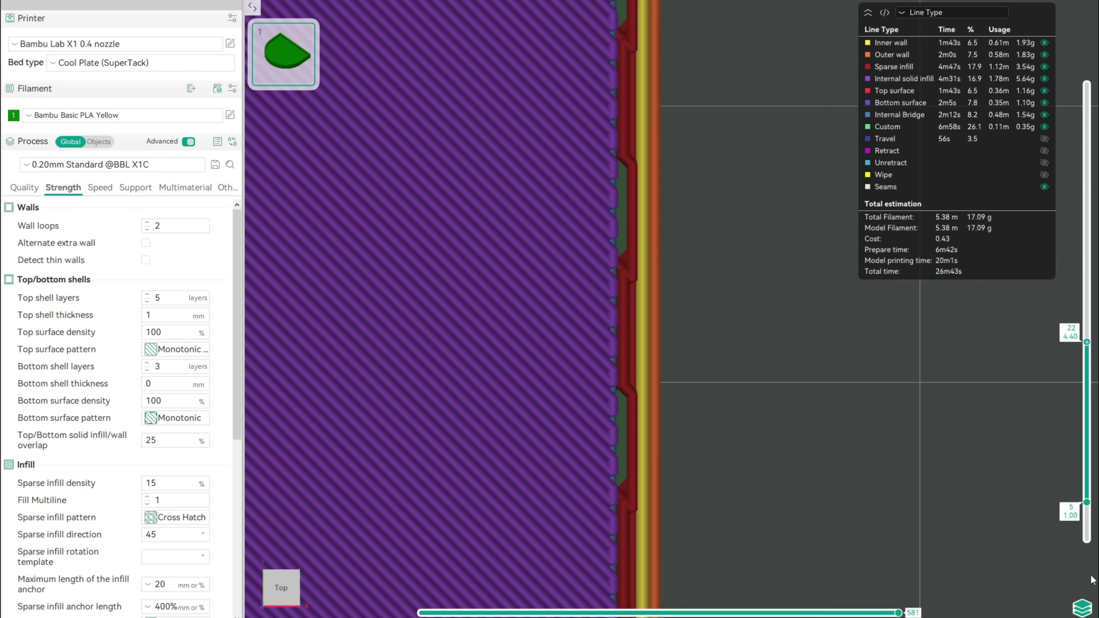
- Step the preview up layer by layer from layer 24 to layer 28
key(Up)
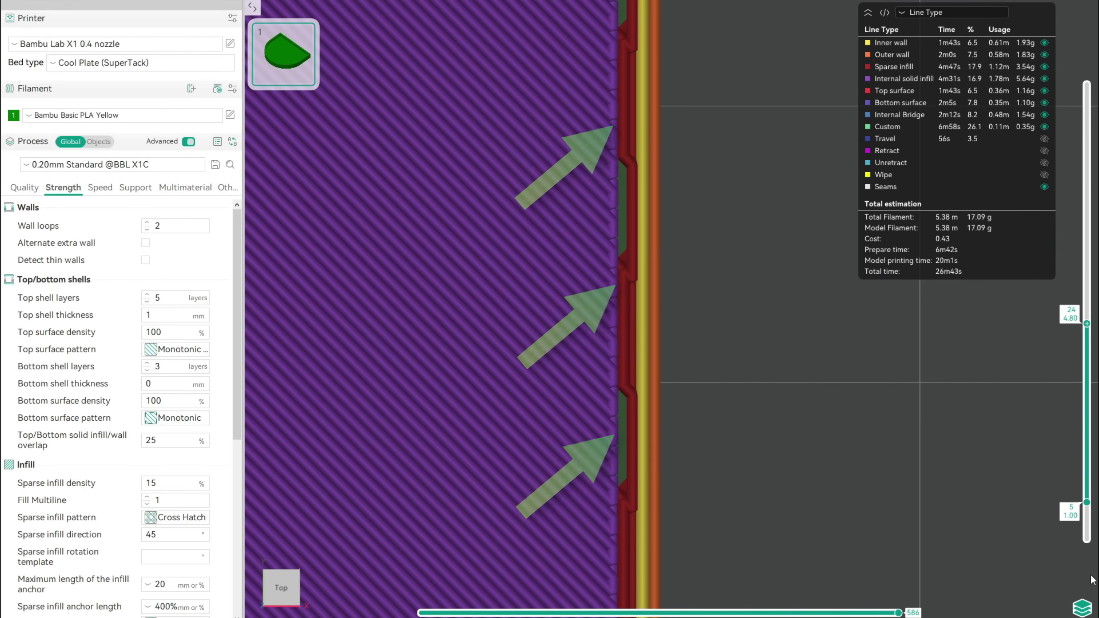
key(Up)
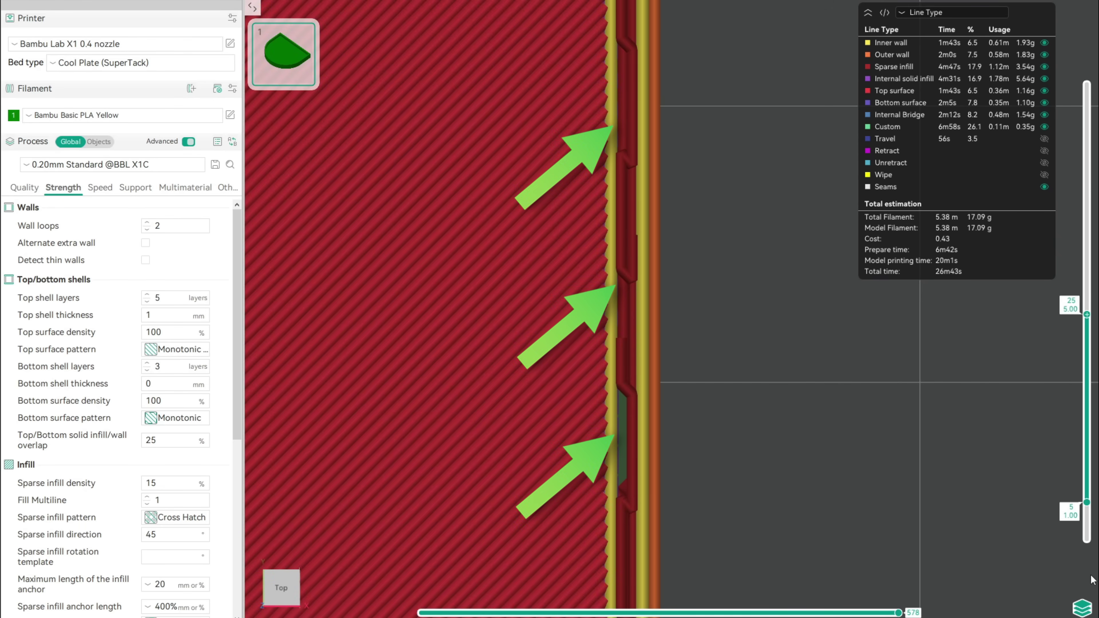
key(Up)
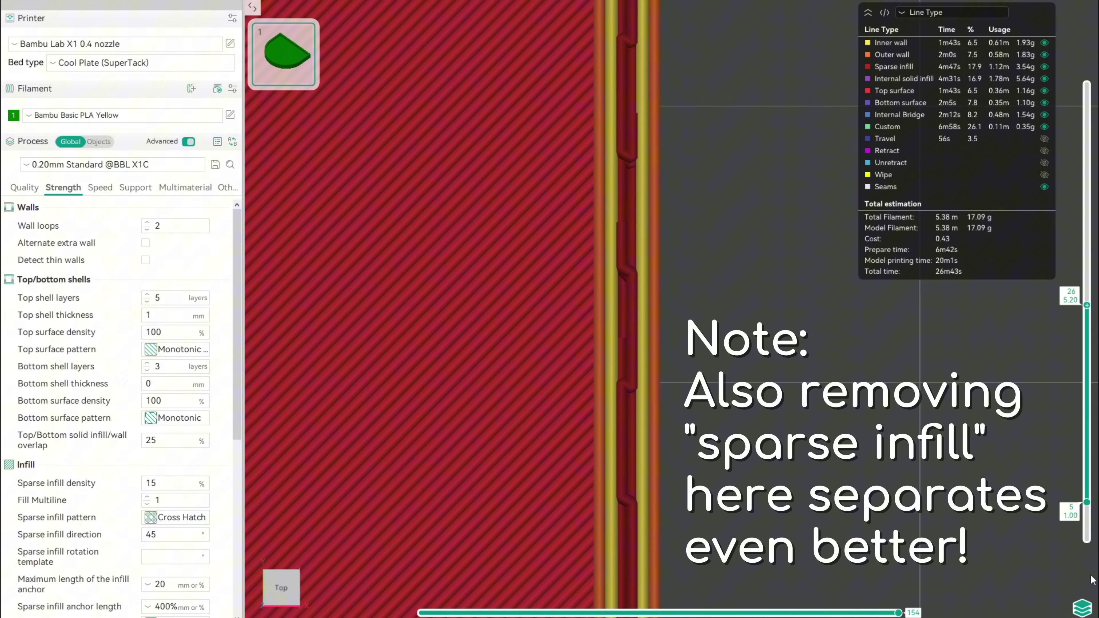
key(Up)
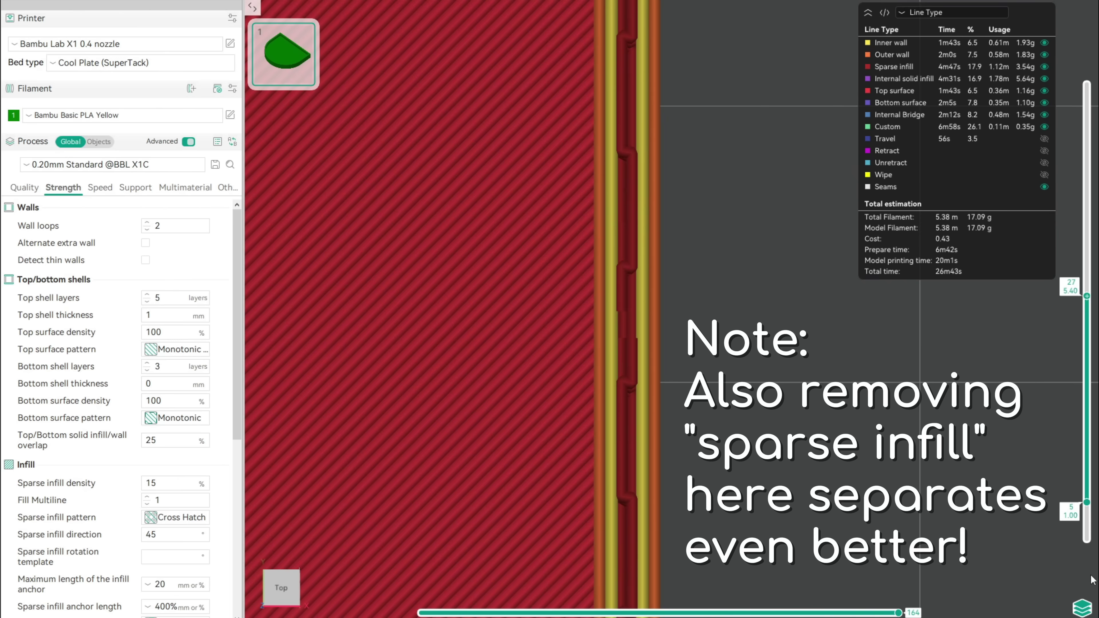
key(Up)
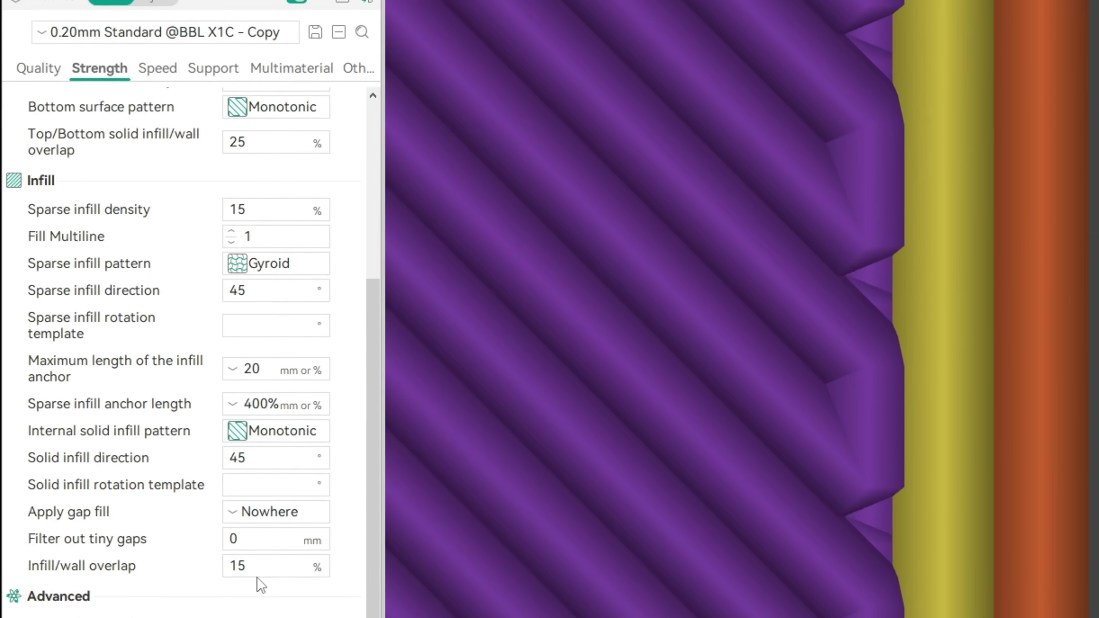
- Enter -15% for infill/wall overlap and for top/bottom solid infill/wall overlap
click(210, 547)
text(0)
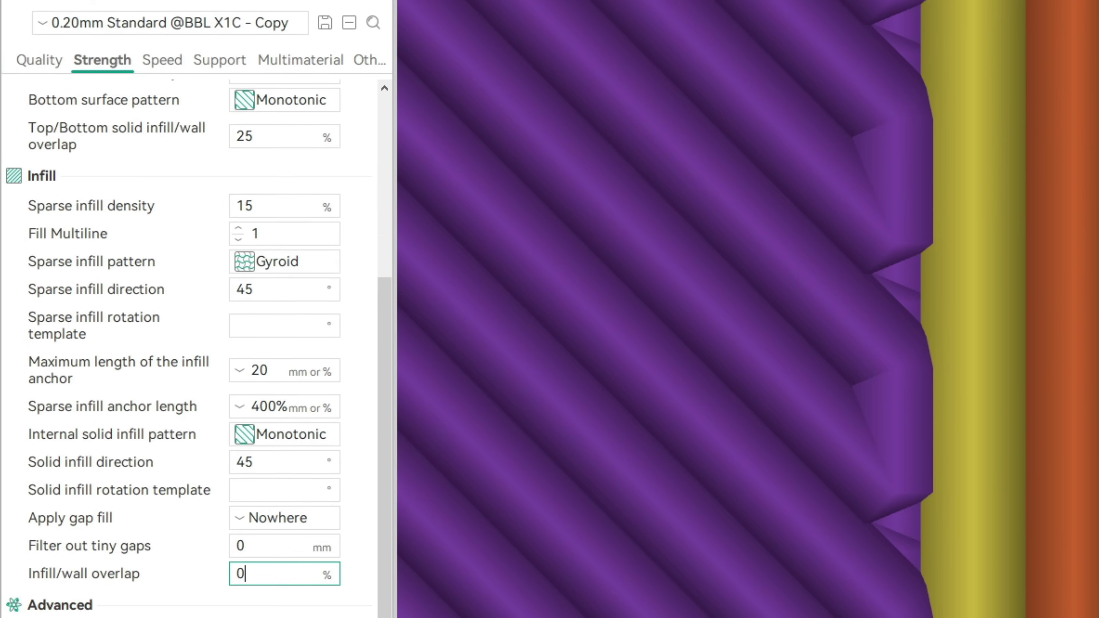
click(270, 136)
text(-15)
key(Return)
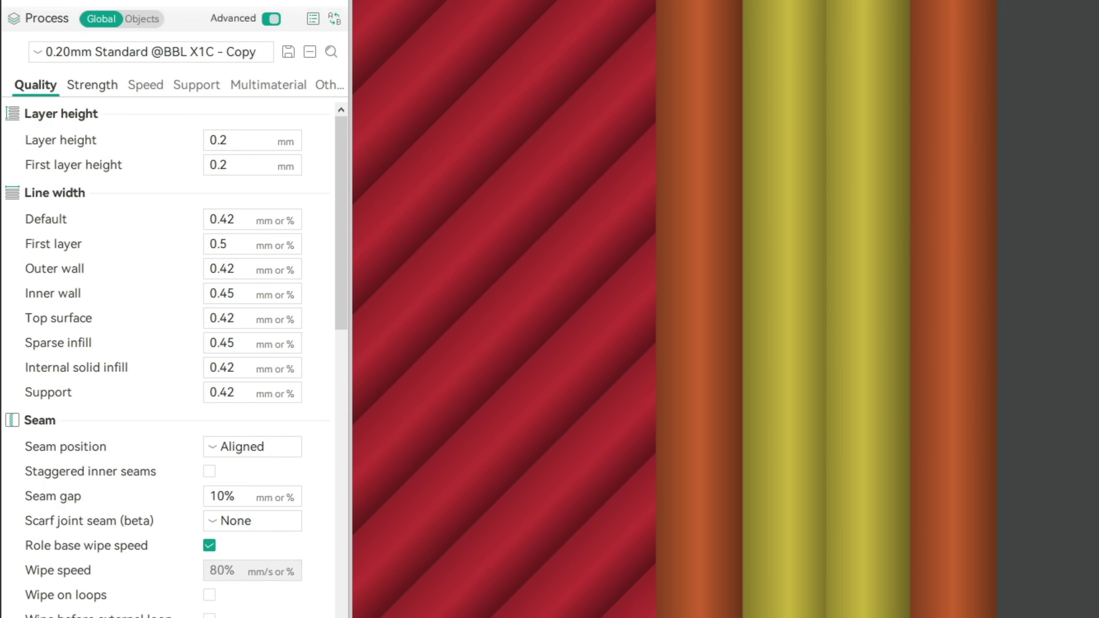
- Change the inner wall line width to 0.34
drag(236, 293, 220, 289)
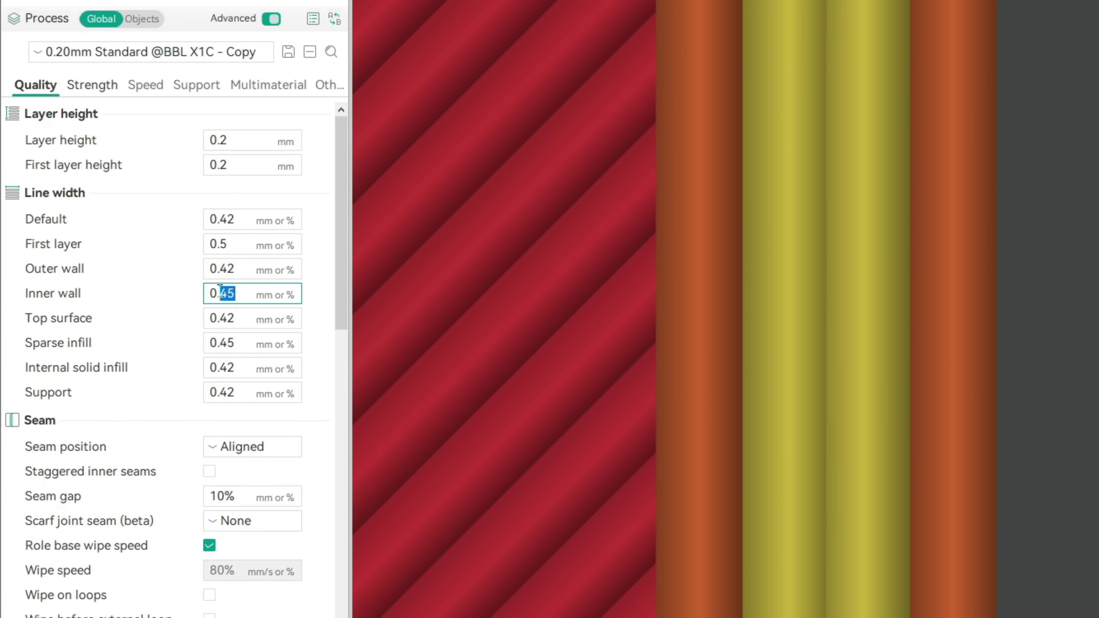
text(34)
click(164, 306)
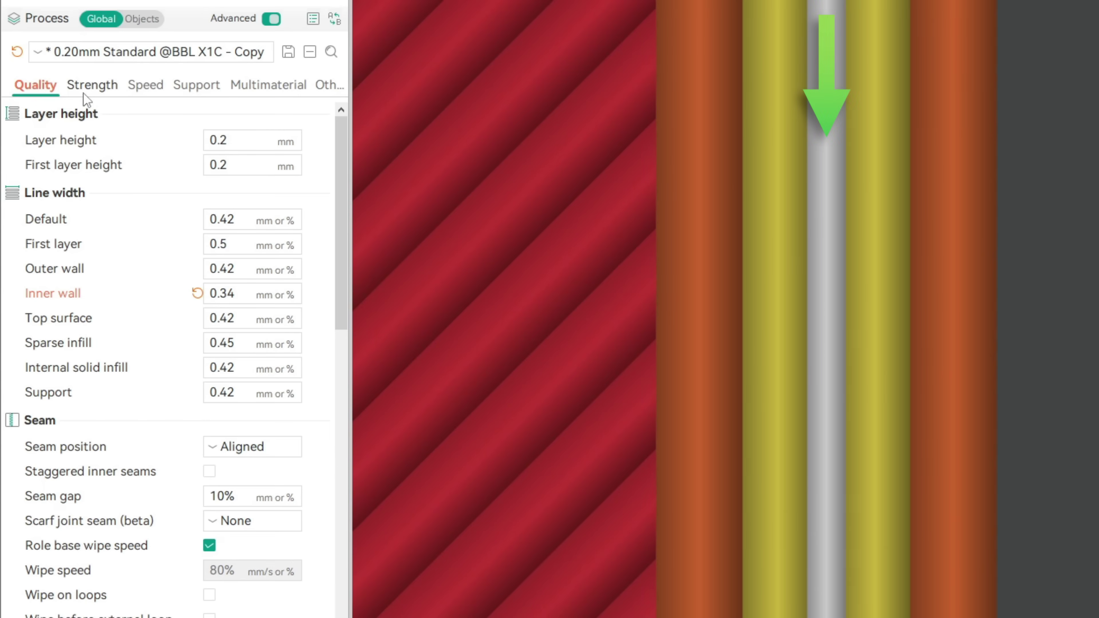
- On the Strength settings, set Filter out tiny gaps to 500
click(95, 86)
scroll(310, 217, down, 5)
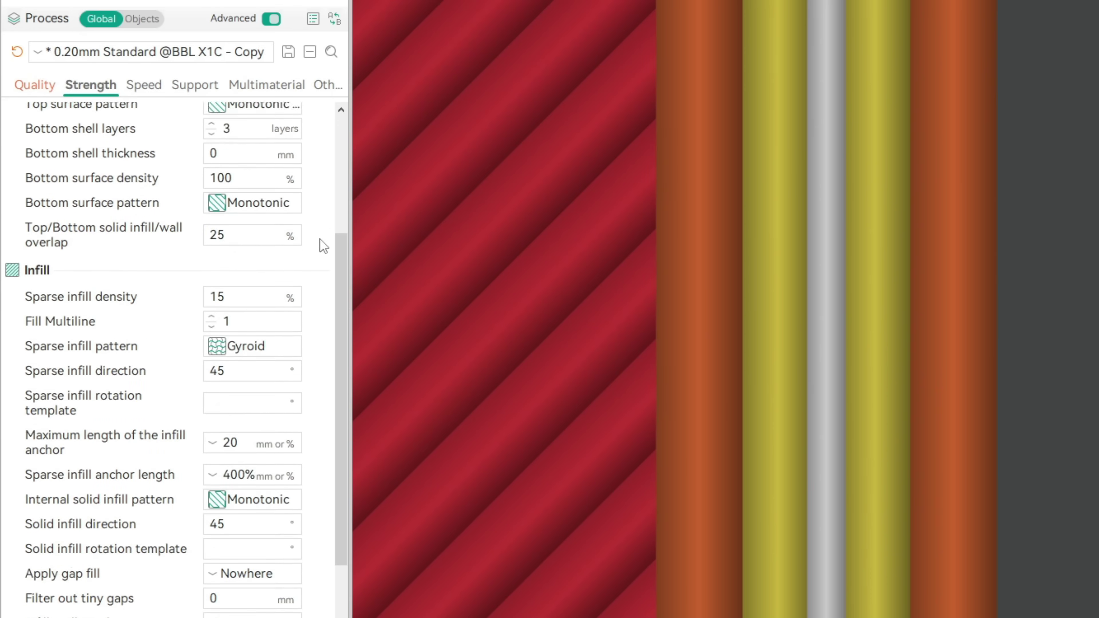
click(246, 567)
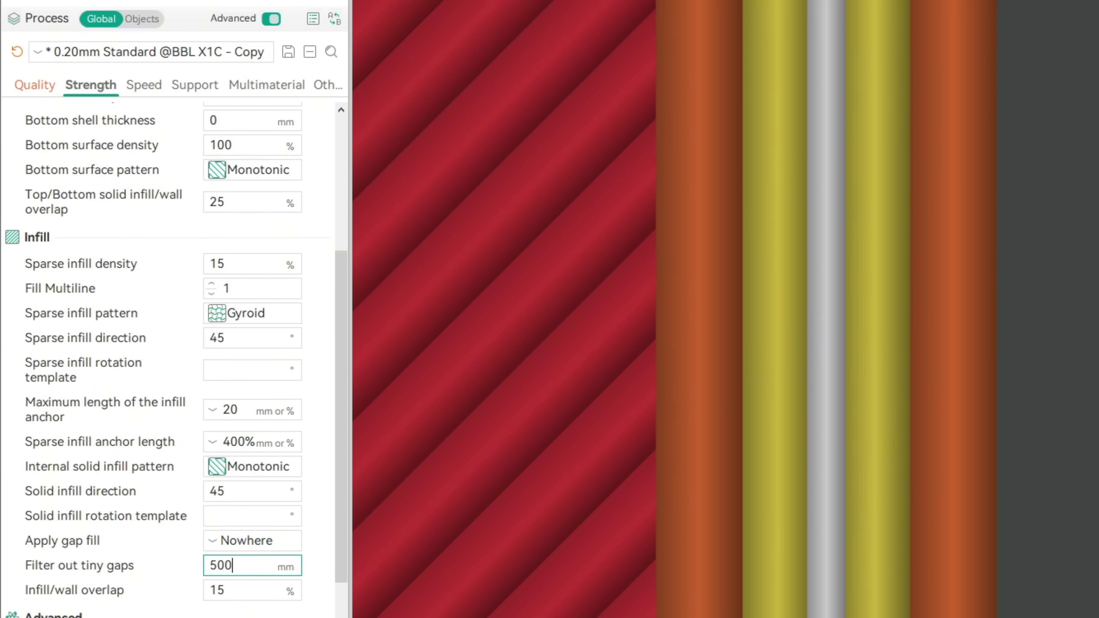
text(500)
key(Return)
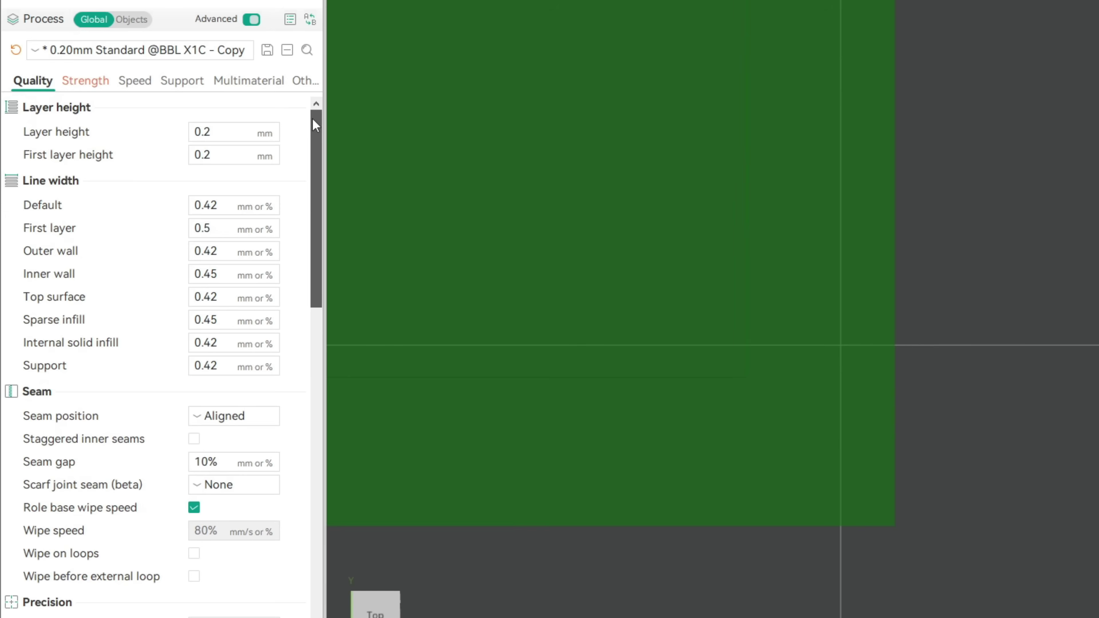
- Under Walls and surfaces, pick Inner/Outer/Inner in the Walls printing order dropdown
drag(313, 148, 322, 363)
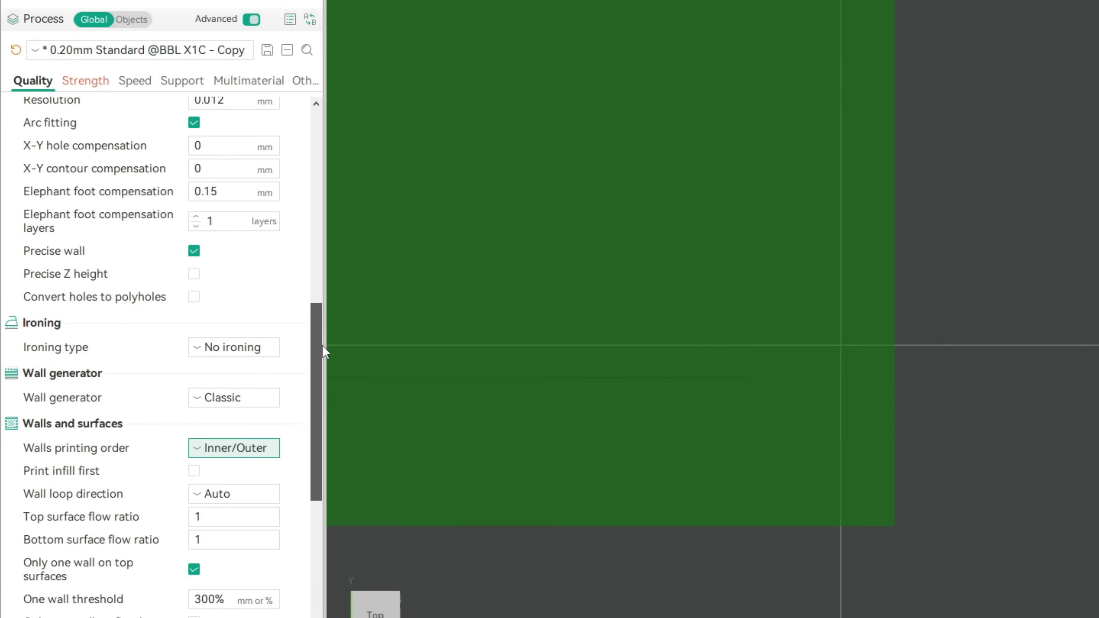
click(263, 452)
click(259, 516)
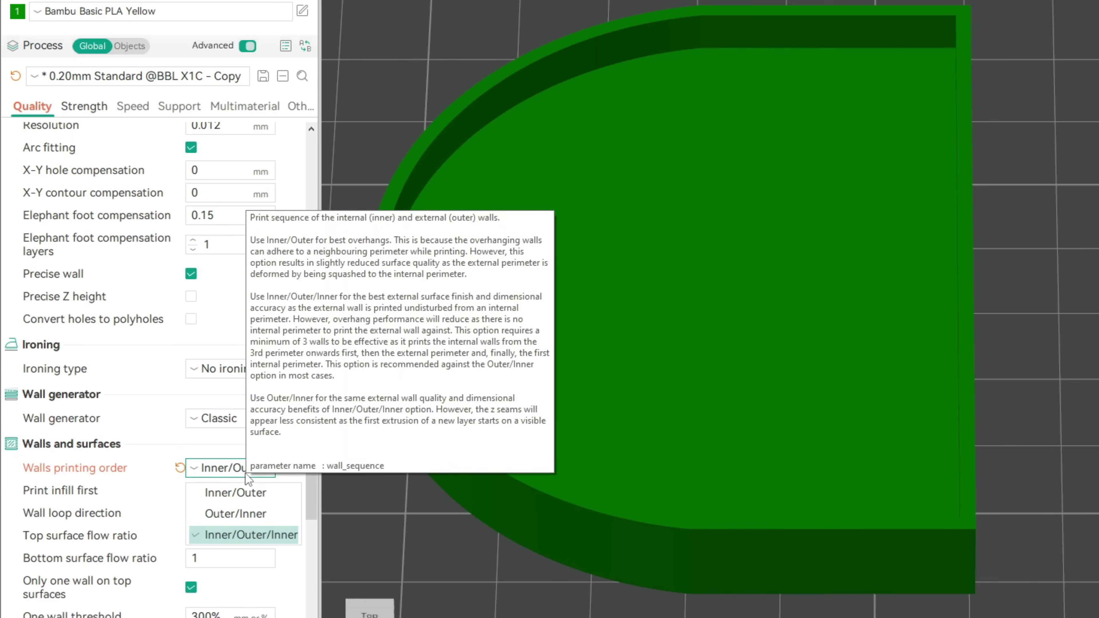
- Revert walls printing order to Inner/Outer and toggle Precise wall off and back on
click(249, 493)
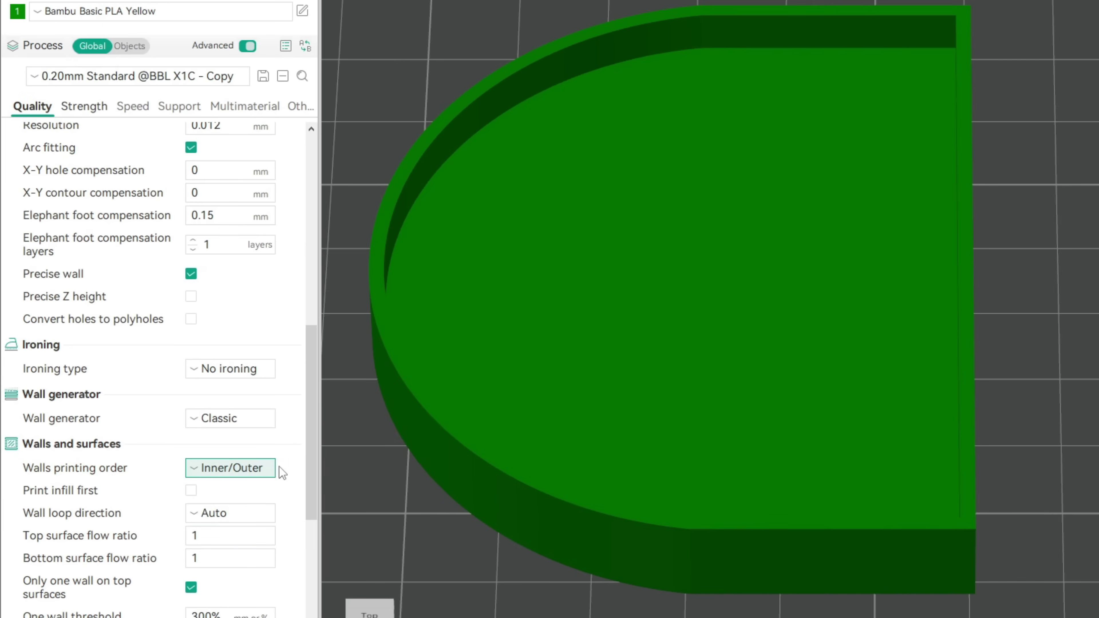
click(192, 273)
click(192, 272)
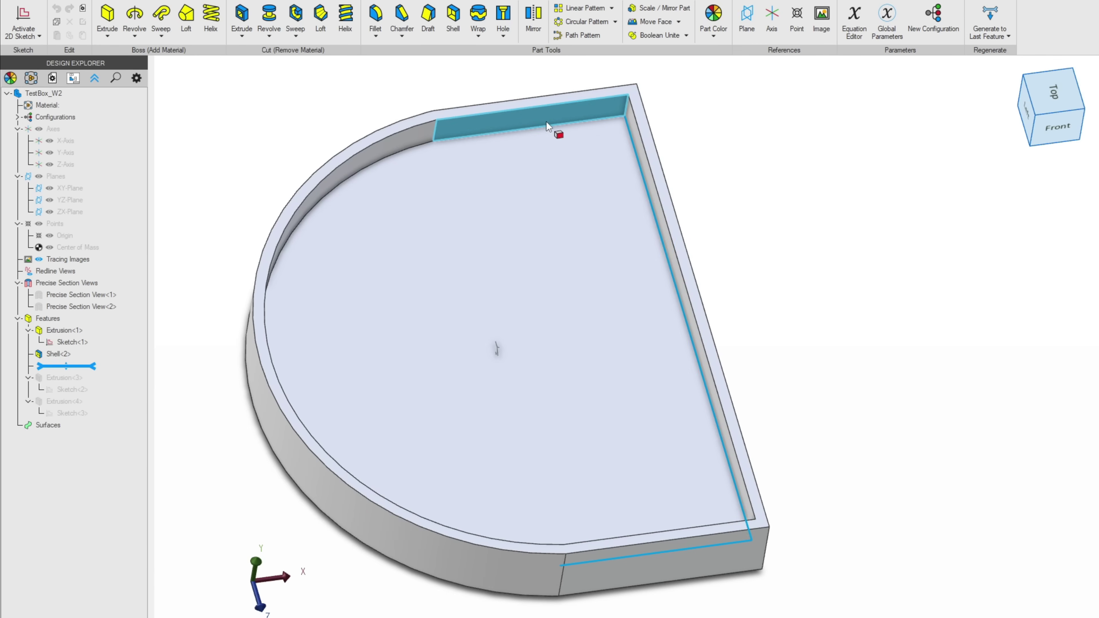
- Chamfer the four inner floor-to-wall edges, raising the distance from 0.25 mm to 1.45 mm
click(399, 153)
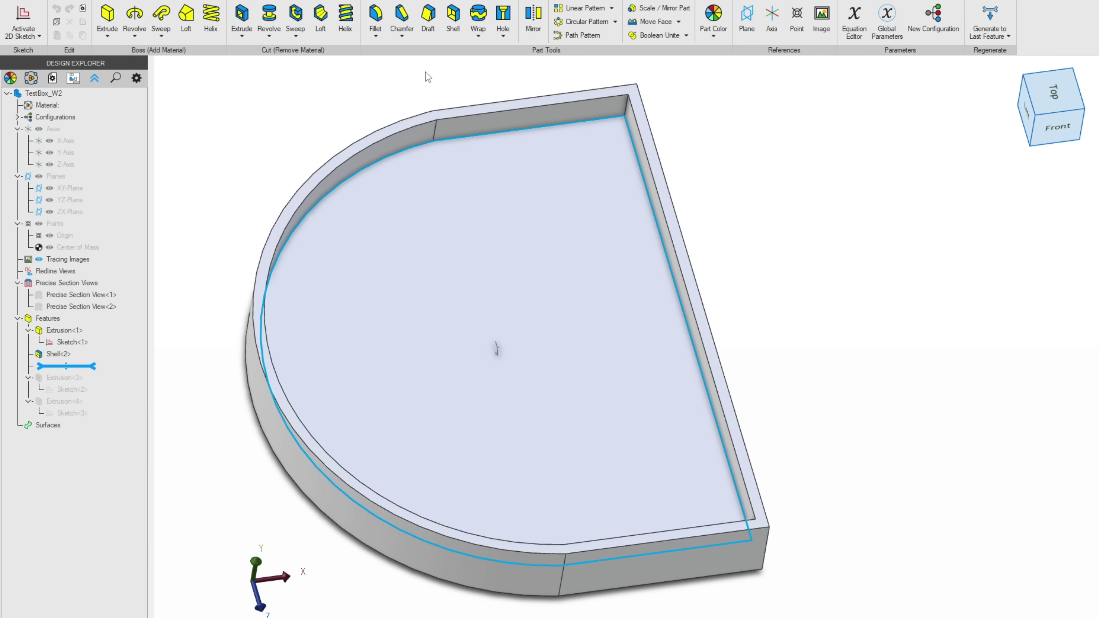
click(402, 17)
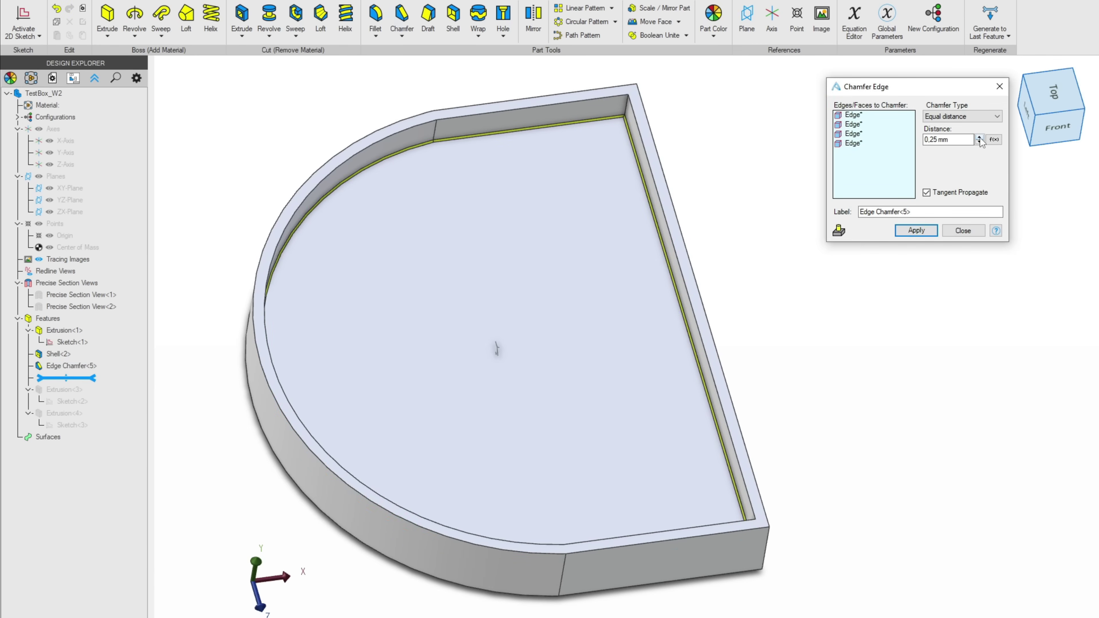
click(980, 137)
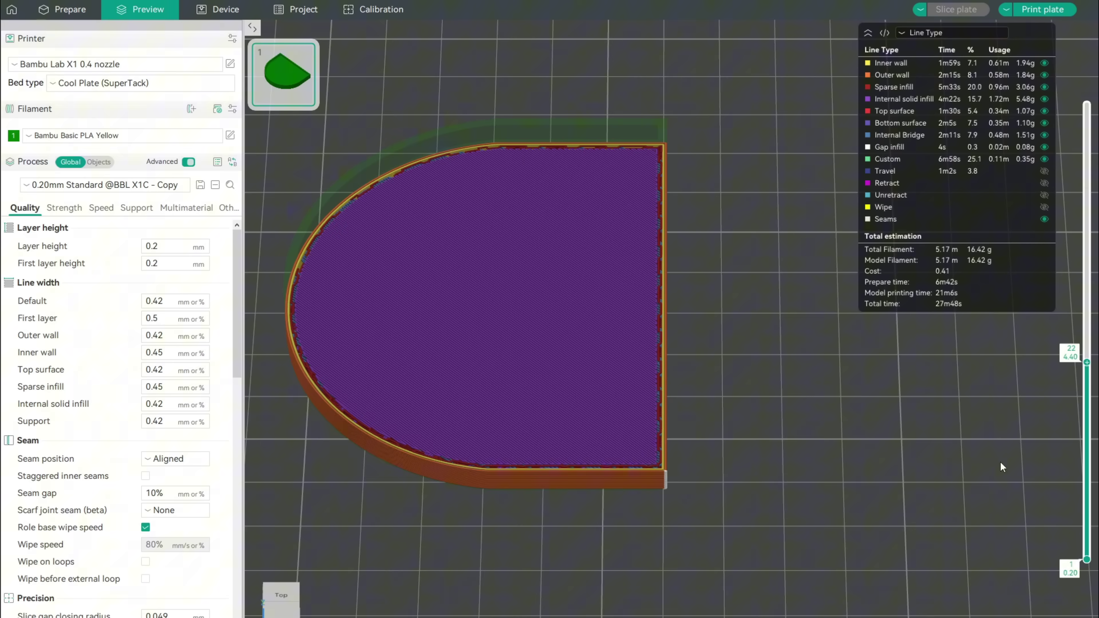
- Zoom in on the floor-wall edge and step the sliced preview up to layer 31
scroll(1080, 599, up, 5)
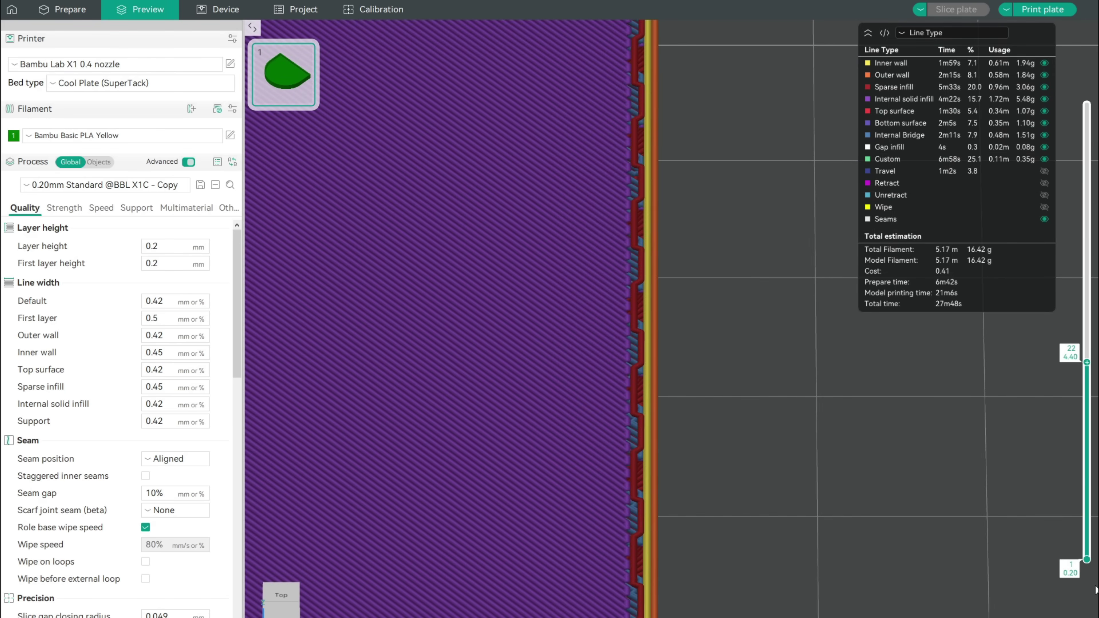
scroll(1096, 590, up, 2)
key(Up)
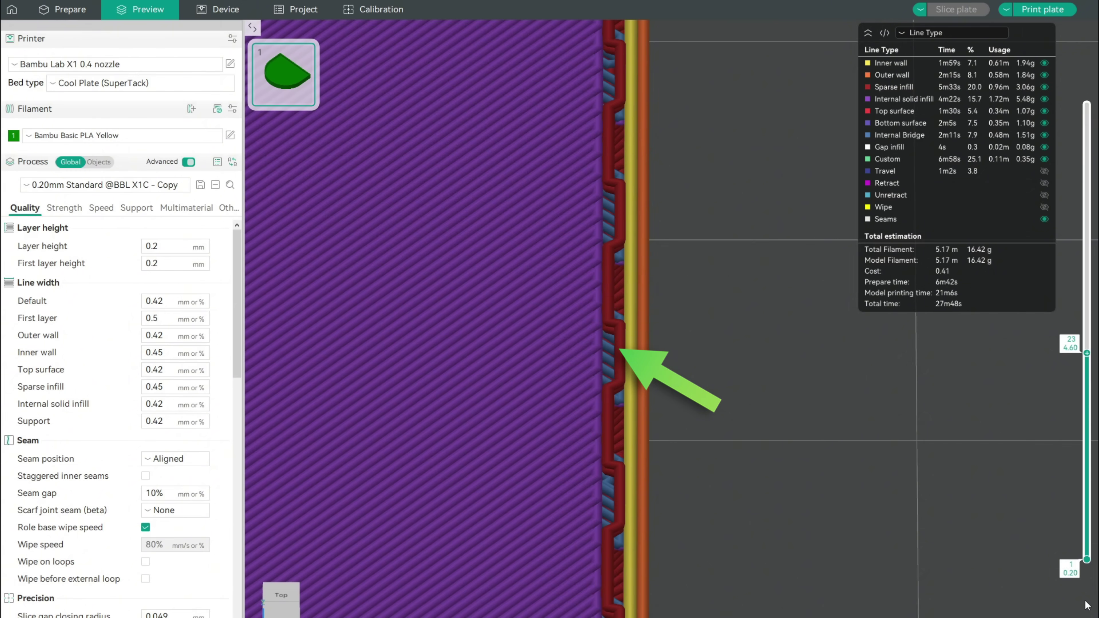
key(Up)
key(Up)
key(Up)
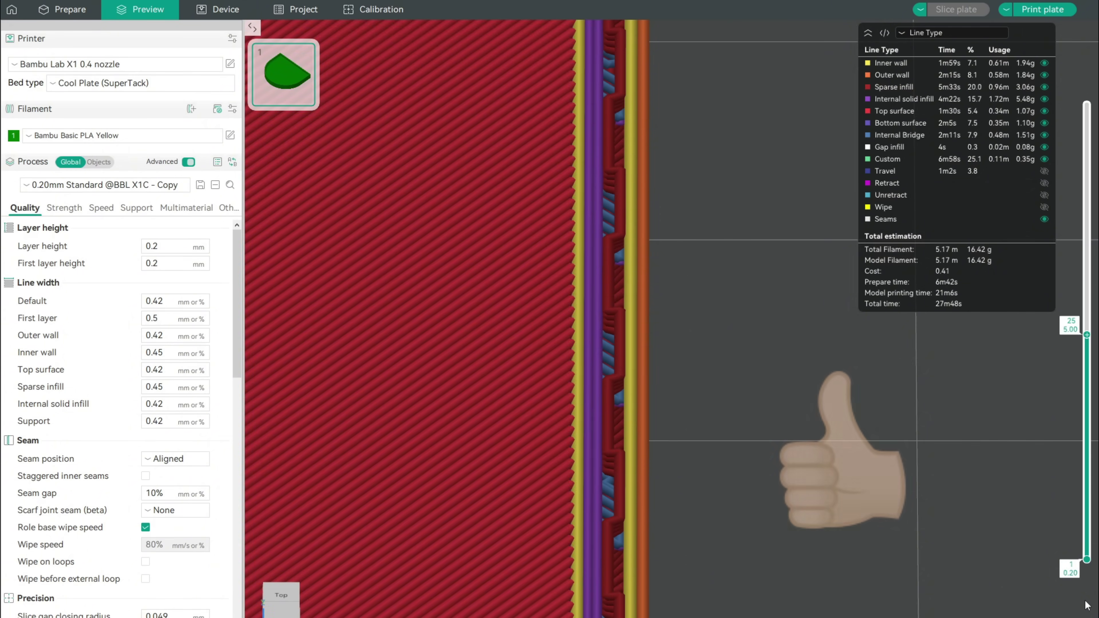
key(Up)
key(Up)
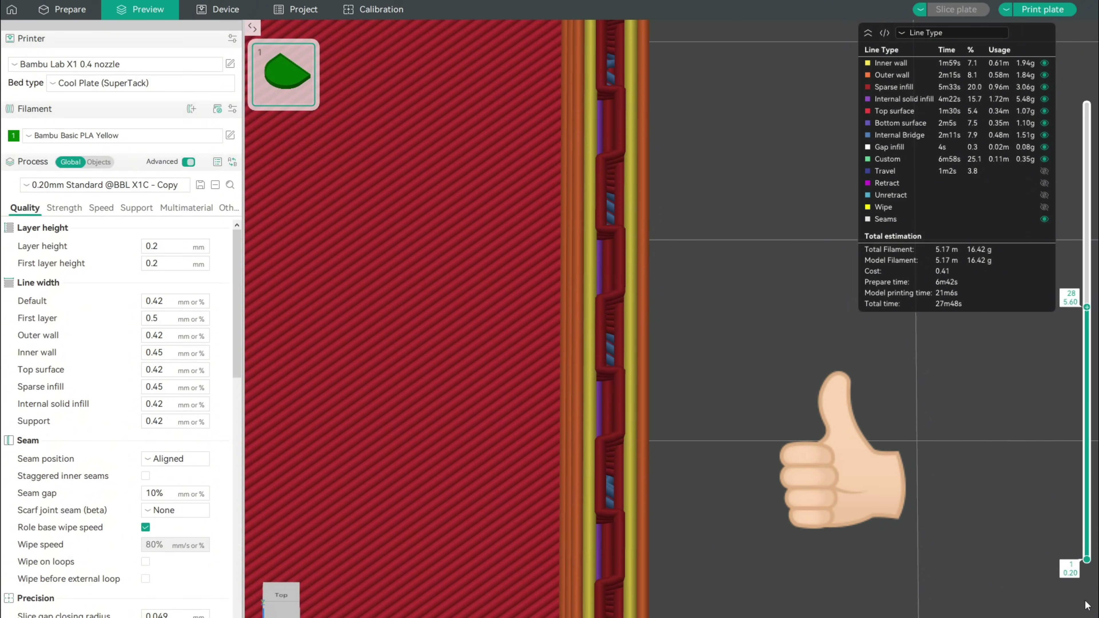
key(Up)
key(Up)
key(Up)
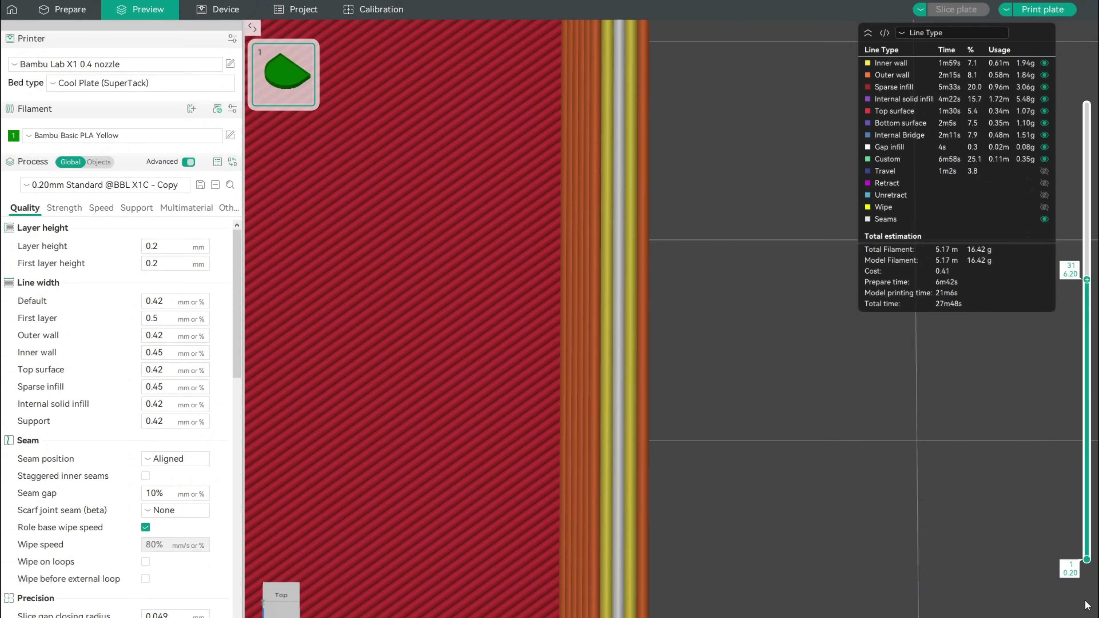
- Return to Prepare and bring up the tray model's context menu for re-slicing
key(ctrl+Tab)
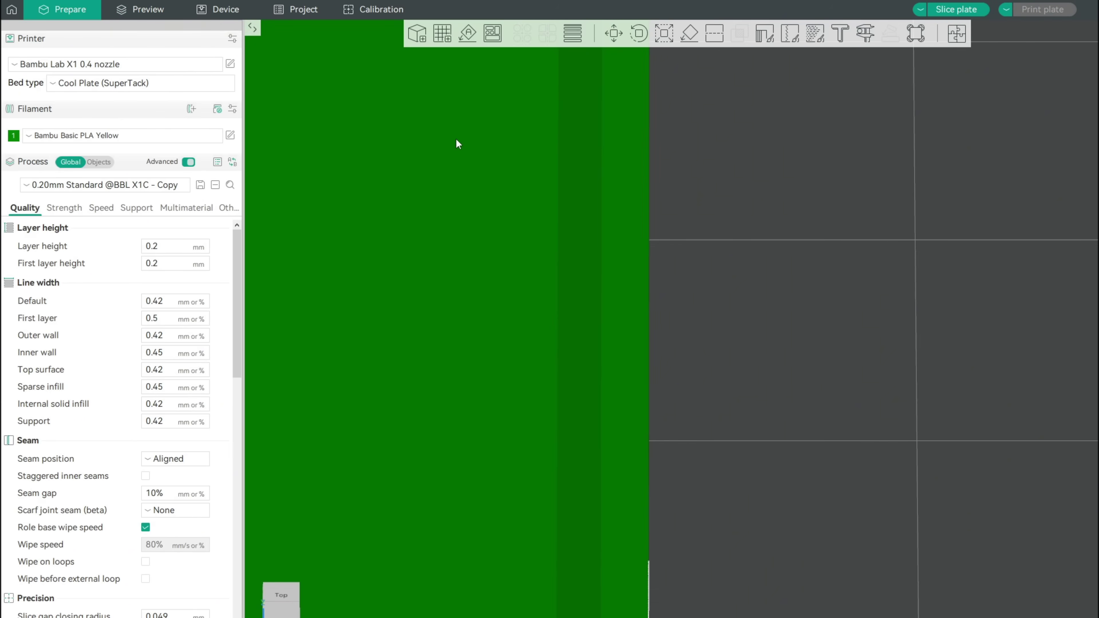
right_click(458, 144)
mouse_move(544, 282)
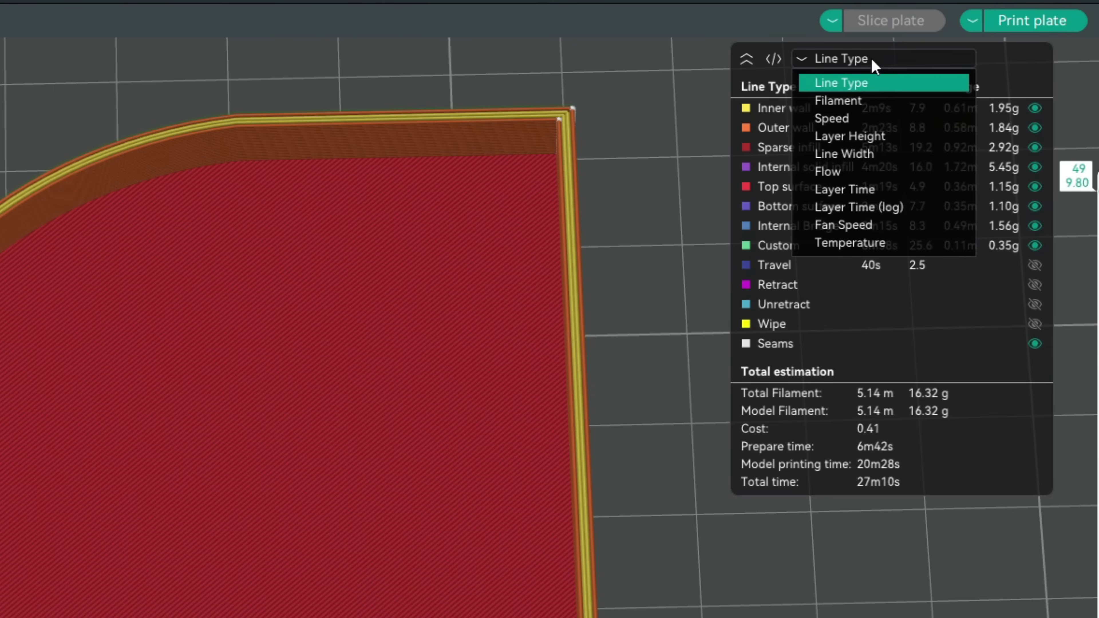
- Colour the preview by Fan Speed and show the Bambu Basic PLA Yellow filament's Cooling settings
click(861, 225)
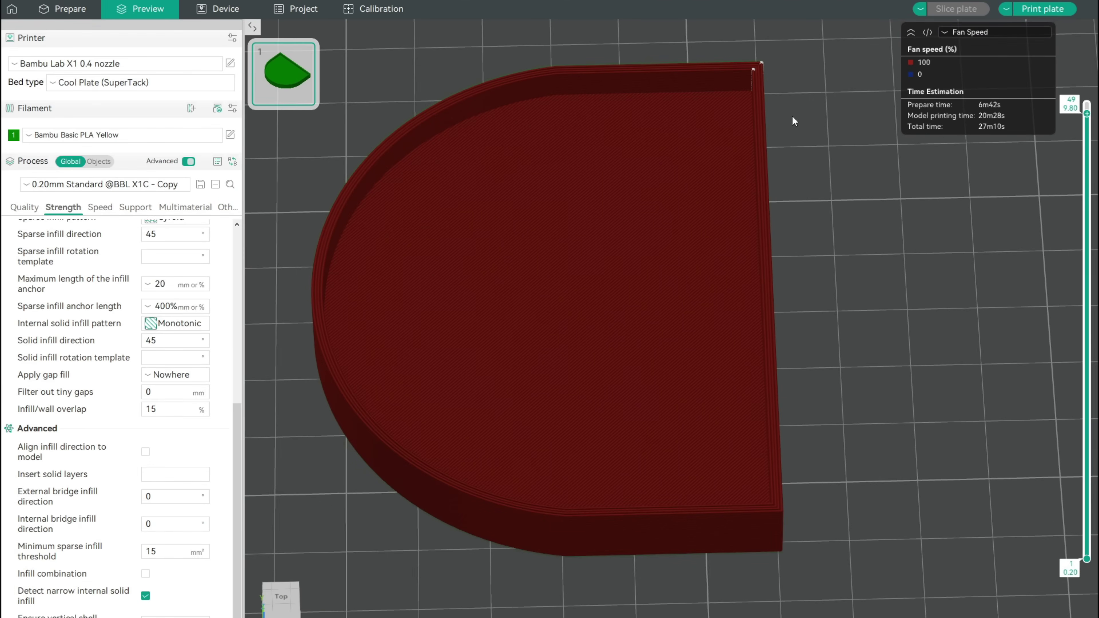
click(230, 135)
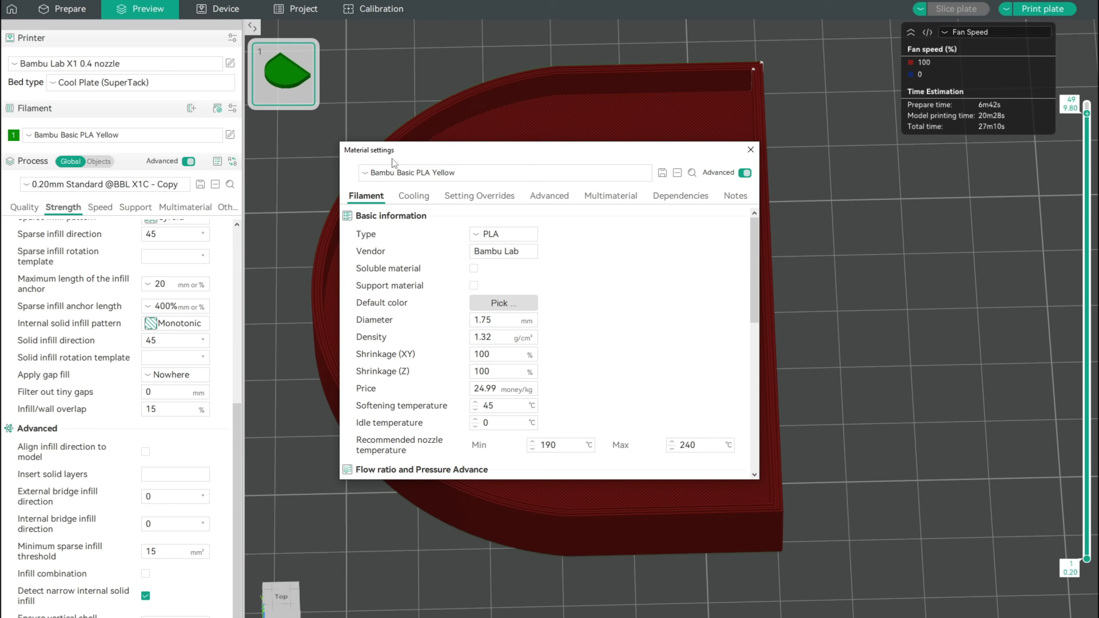
click(413, 197)
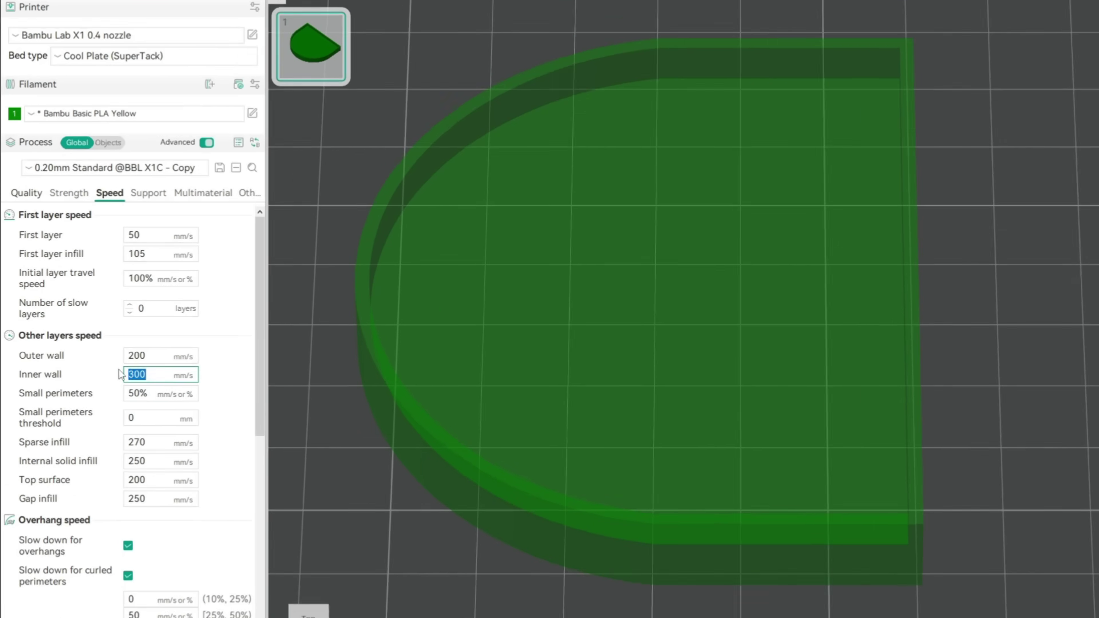
- Set Inner wall and Sparse infill speeds to 200 mm/s and lower the Internal solid infill speed
text(200)
key(Tab)
click(110, 431)
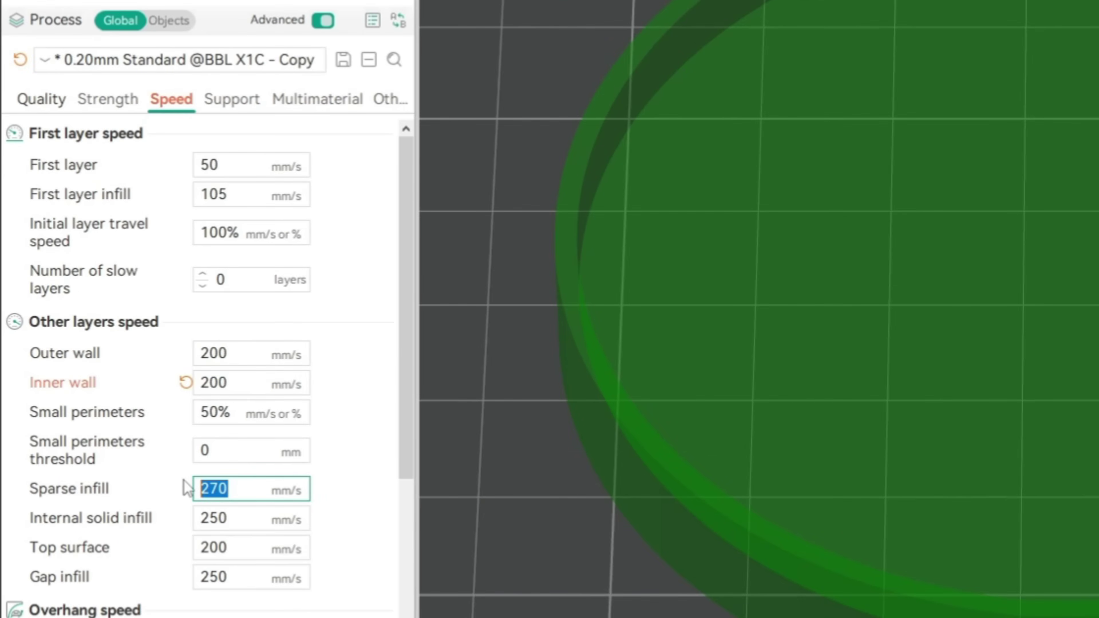
key(Tab)
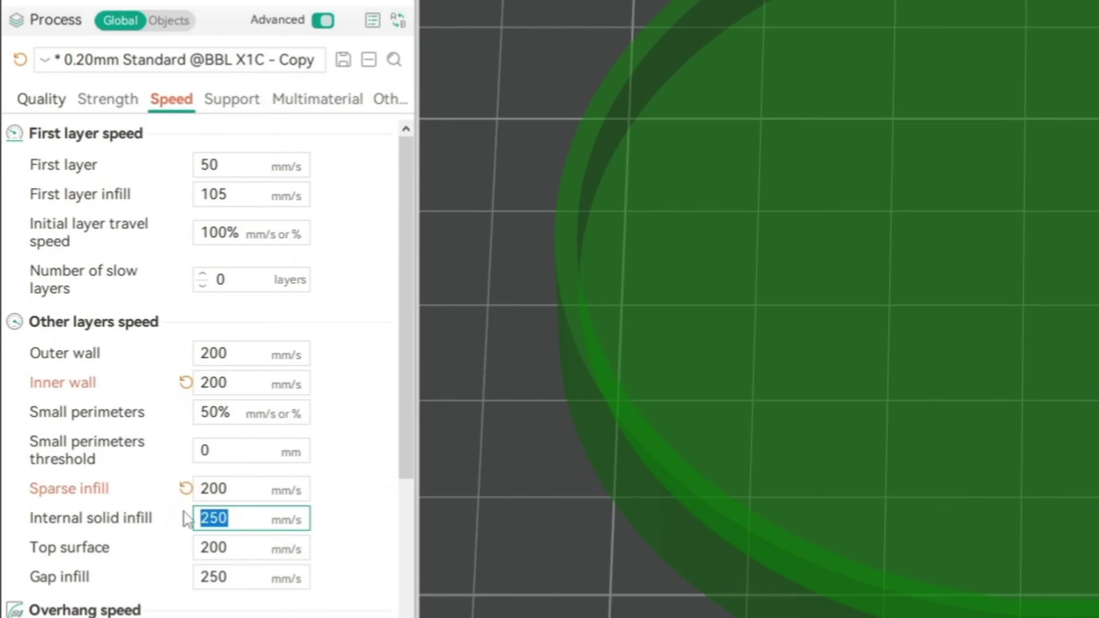
click(237, 578)
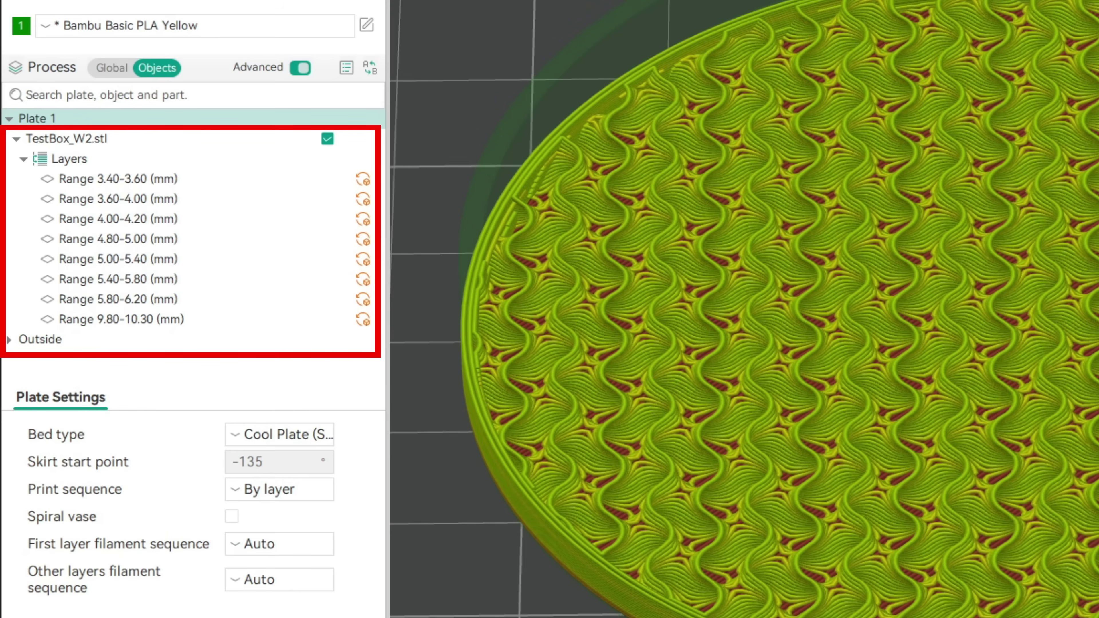
- Raise the layer slider step by step from the wavy infill to the tray's solid top surface
key(Up)
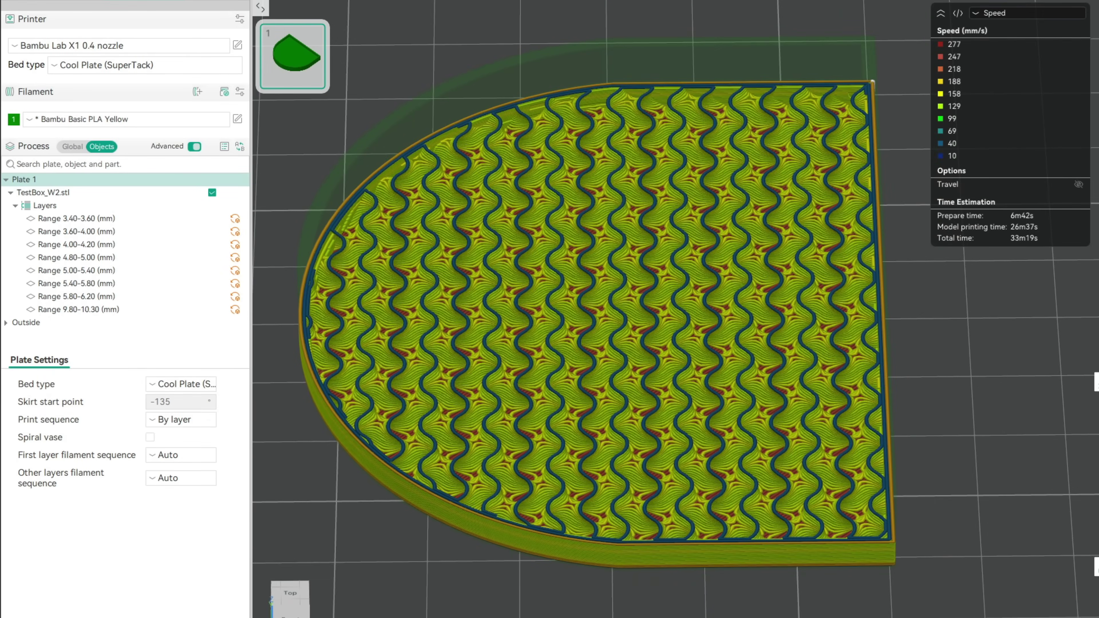
key(Up)
key(Up)
key(Up)
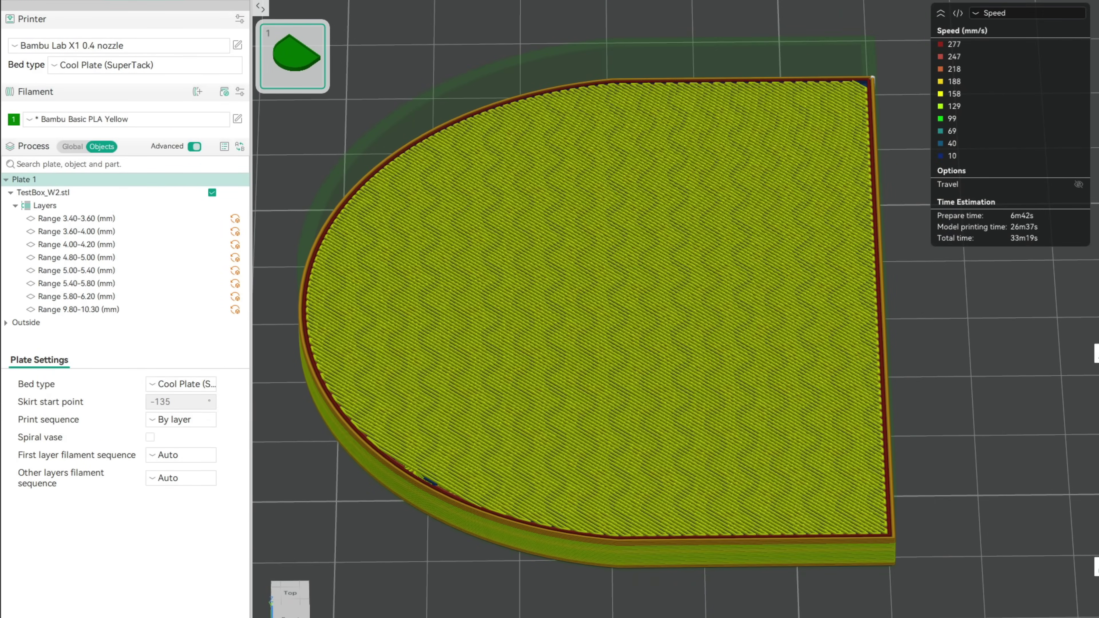
key(Up)
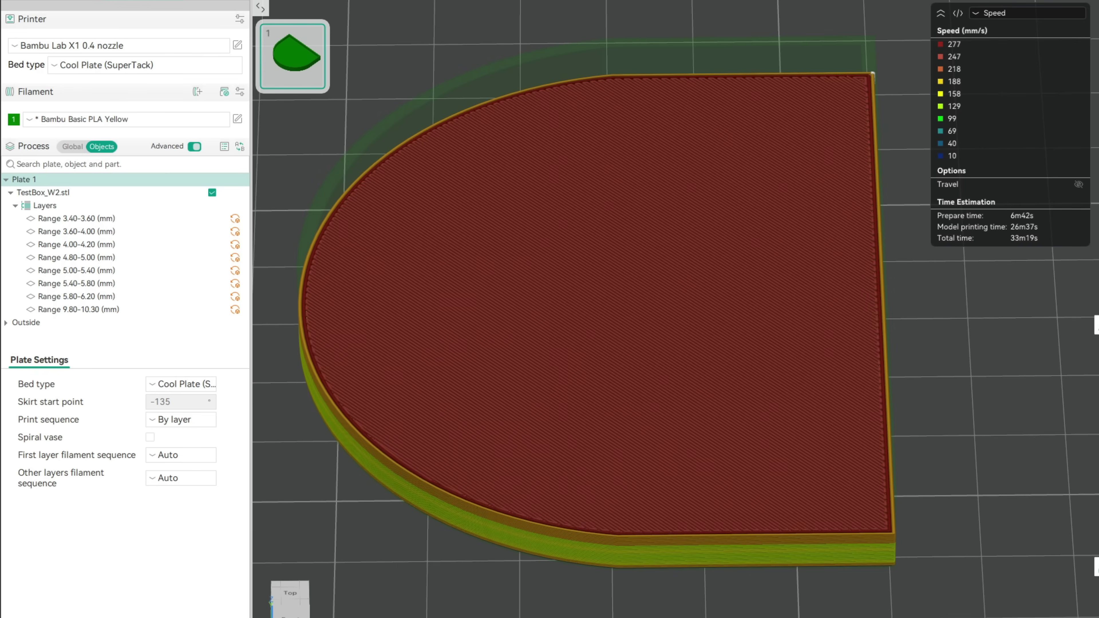
key(Up)
key(Up)
key(Up)
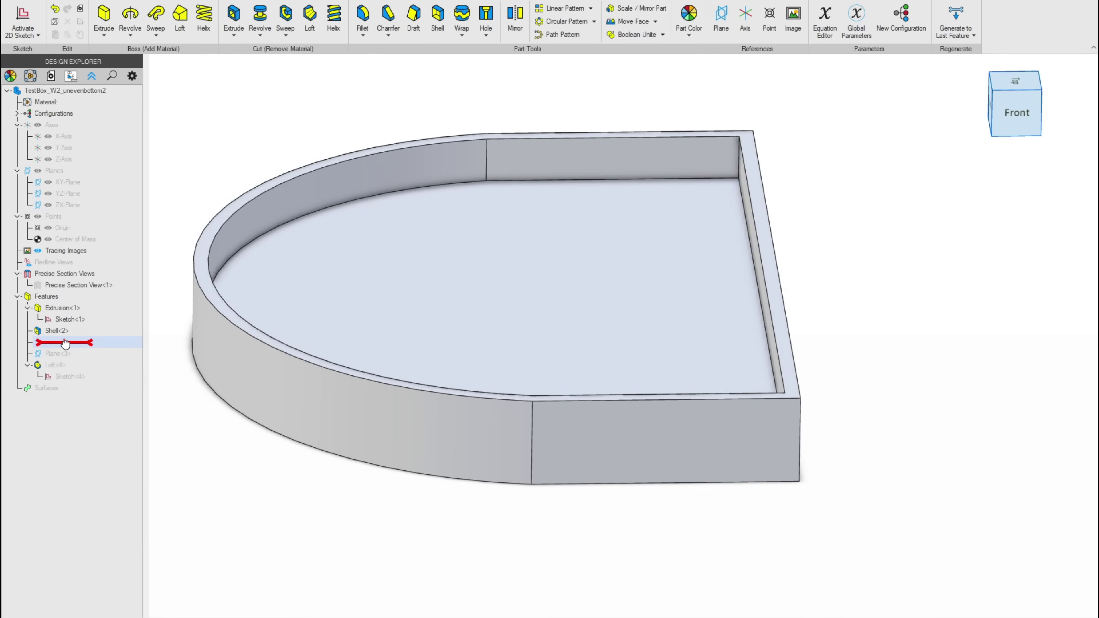
- Roll the history past Sketch<4> to restore the lofted floor and display Precise Section View<1>
drag(65, 343, 66, 388)
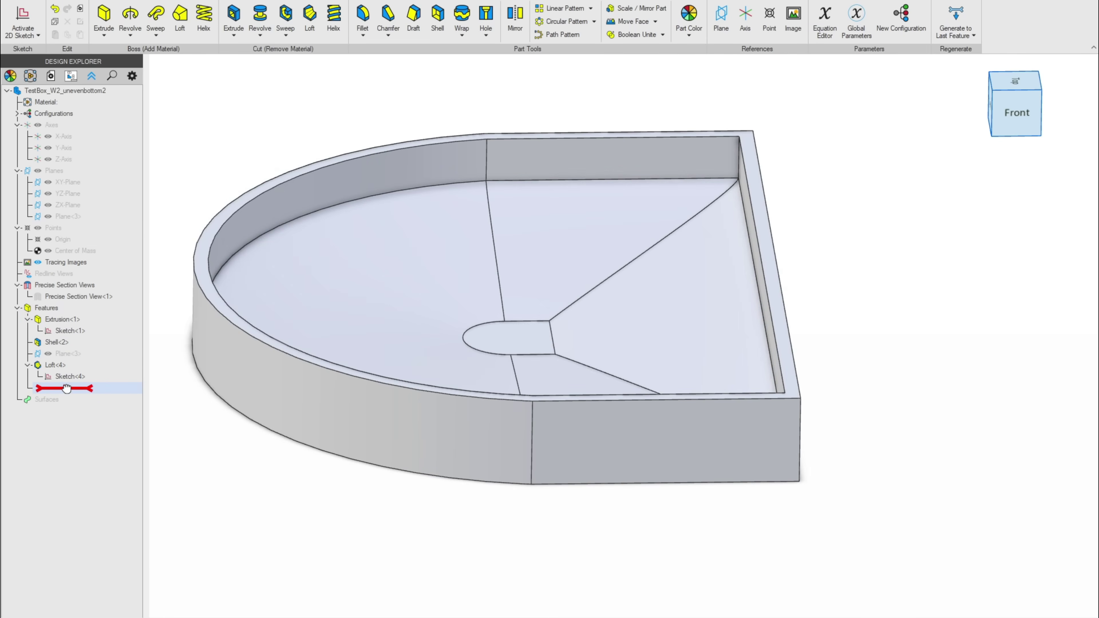
double_click(81, 299)
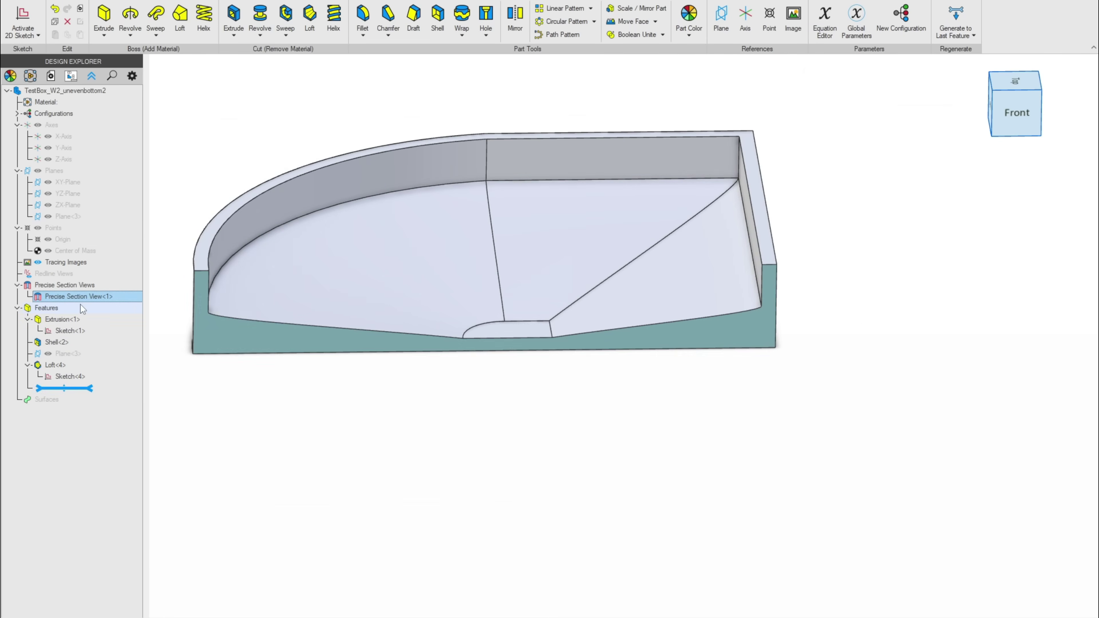
double_click(55, 365)
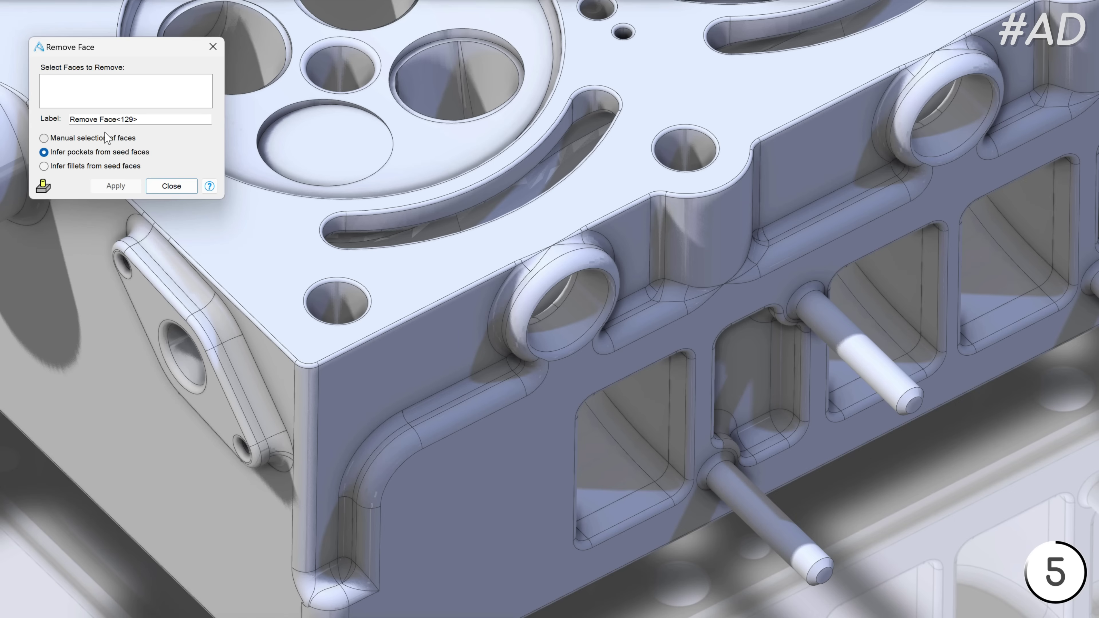
click(606, 454)
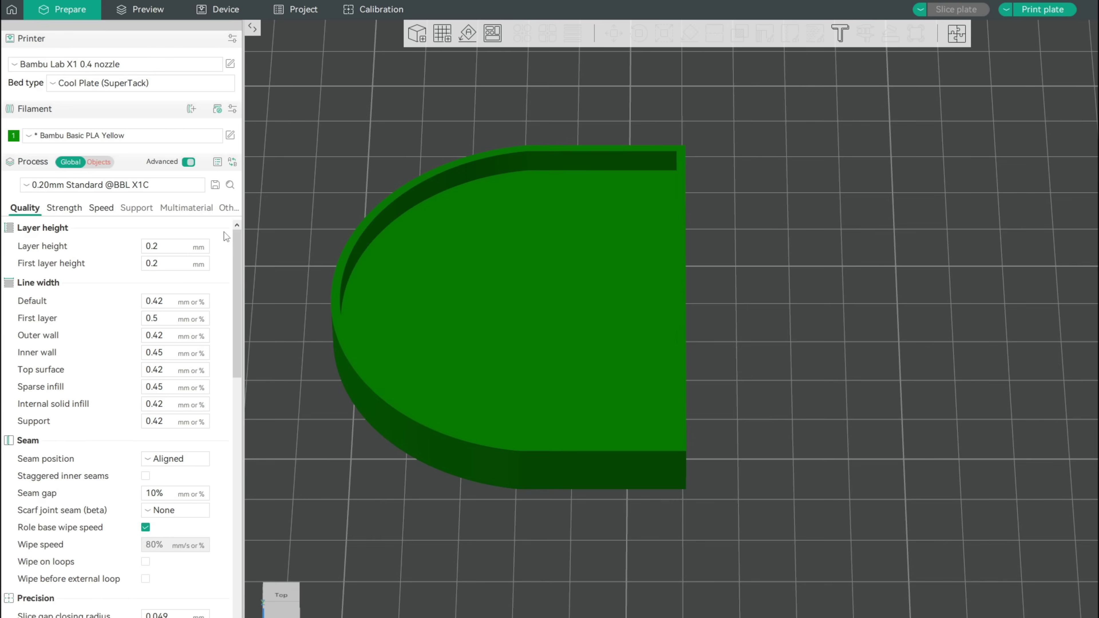
- Set the fuzzy skin thickness to 0.1 mm in the Others process settings
click(228, 206)
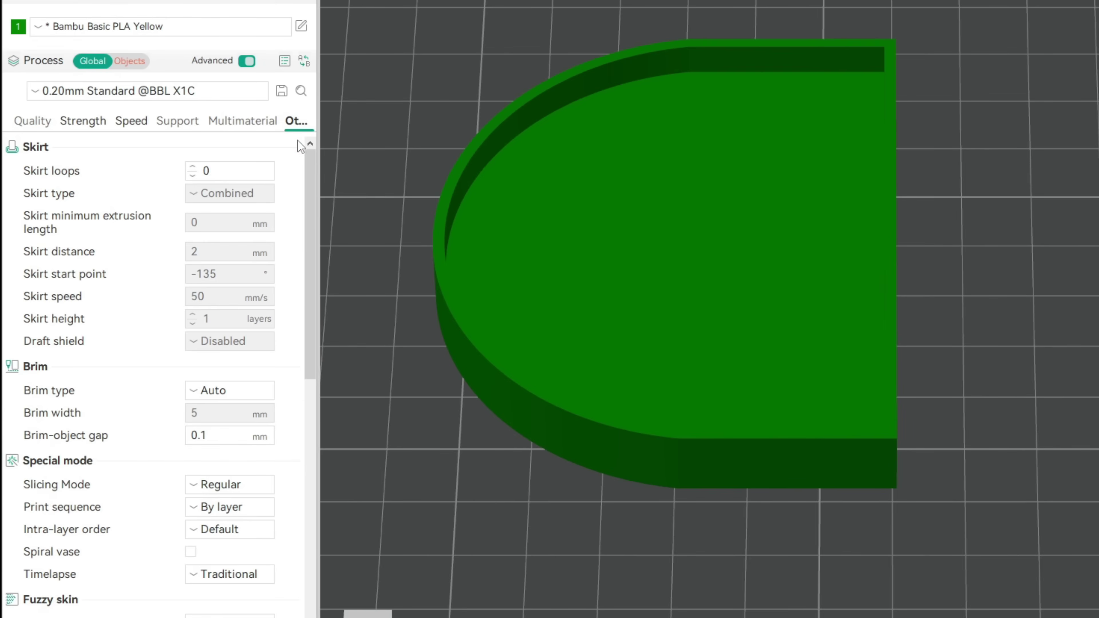
drag(306, 173, 312, 320)
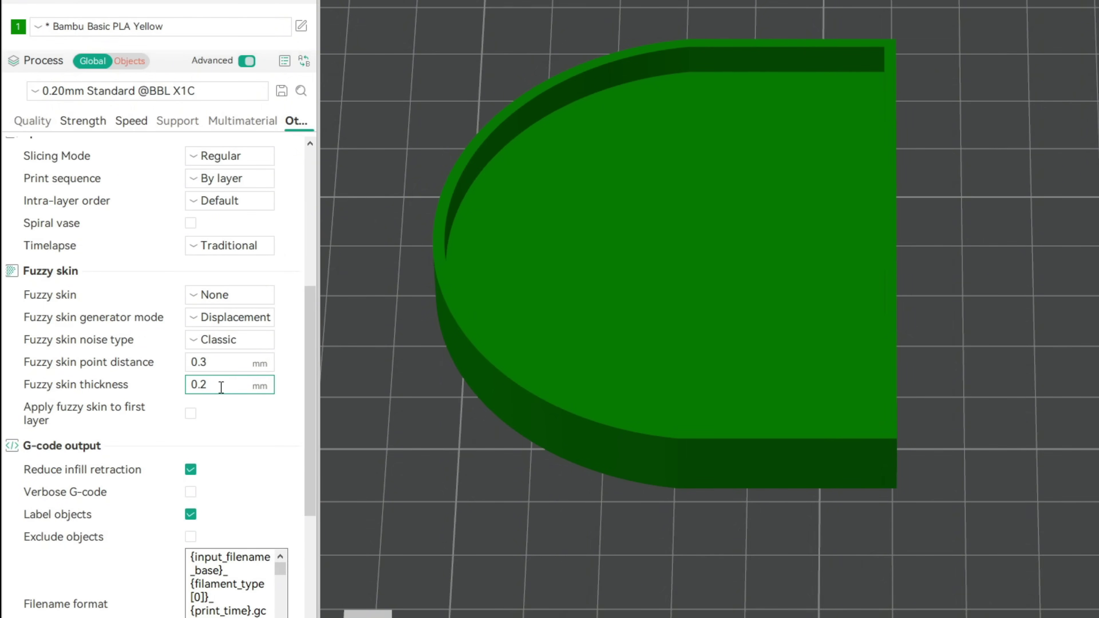
double_click(205, 387)
text(1)
key(Return)
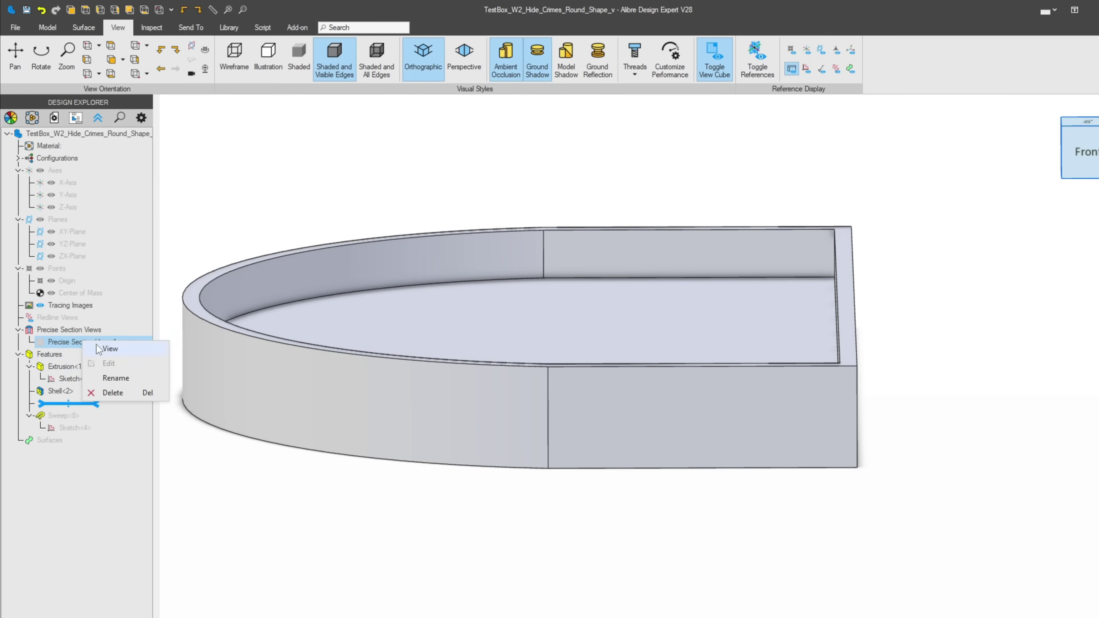
- Sweep Sketch<4> along the tray's four outer edges to add two rounded ridges to the wall
click(109, 349)
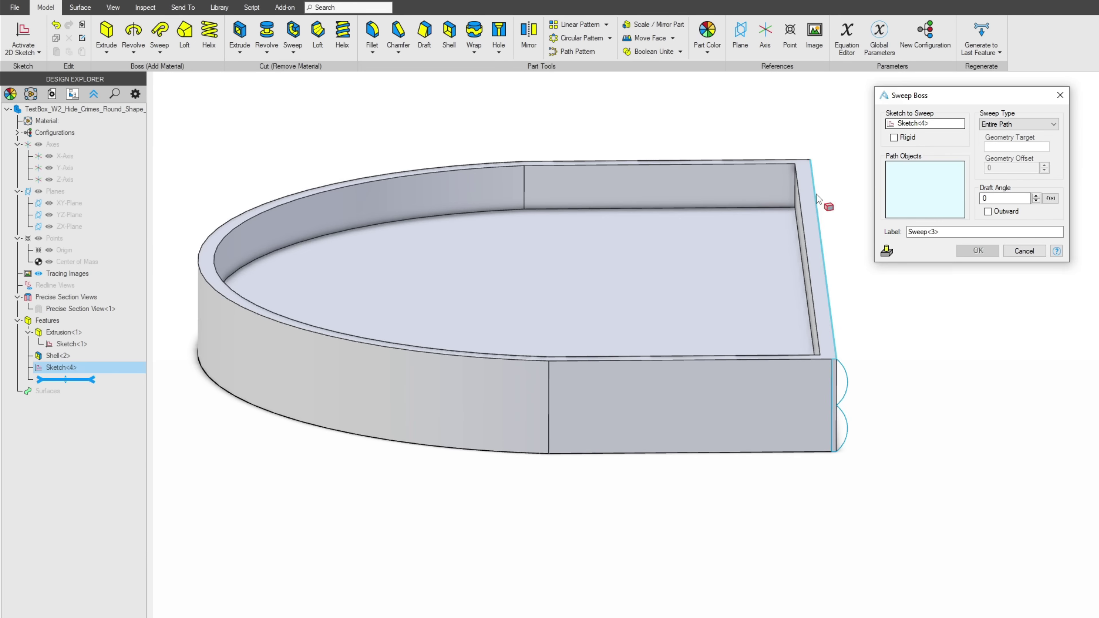
click(817, 195)
click(599, 160)
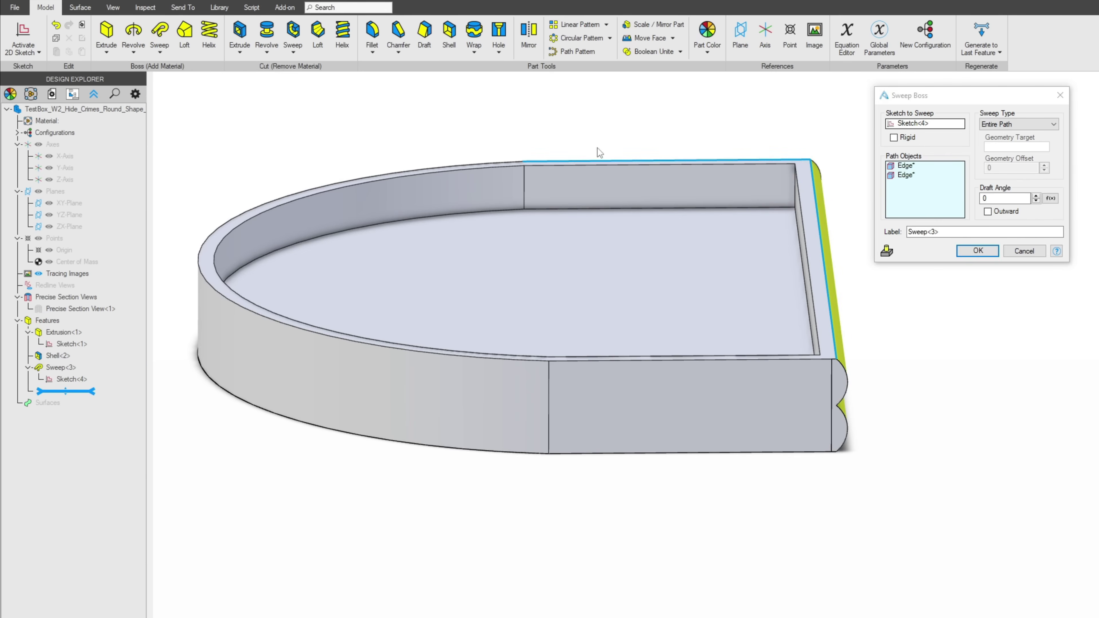
click(481, 170)
click(587, 359)
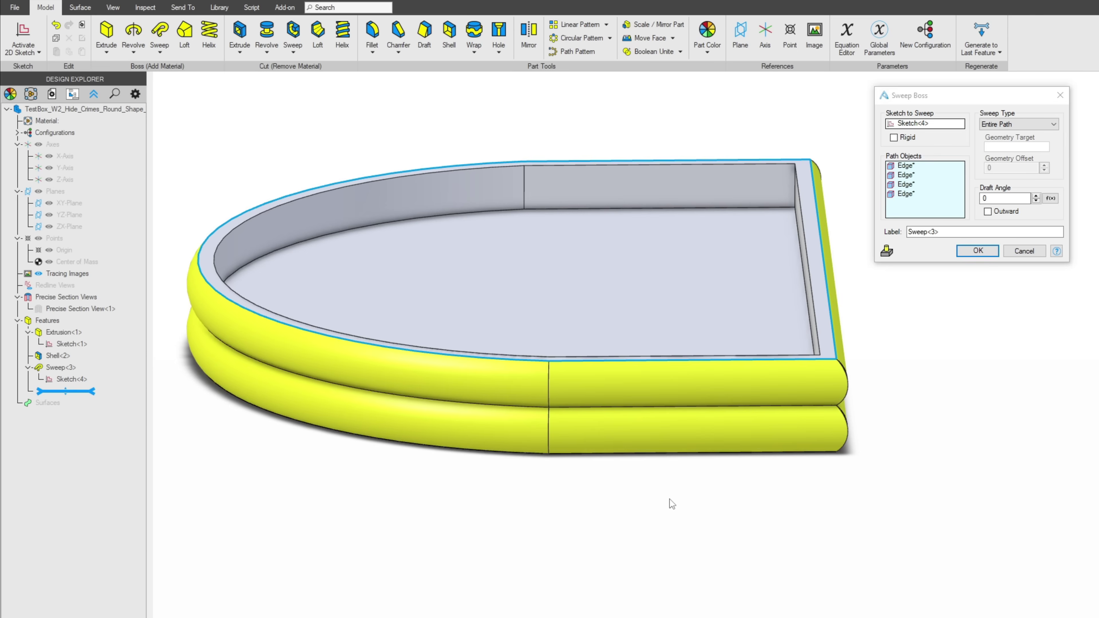
click(977, 250)
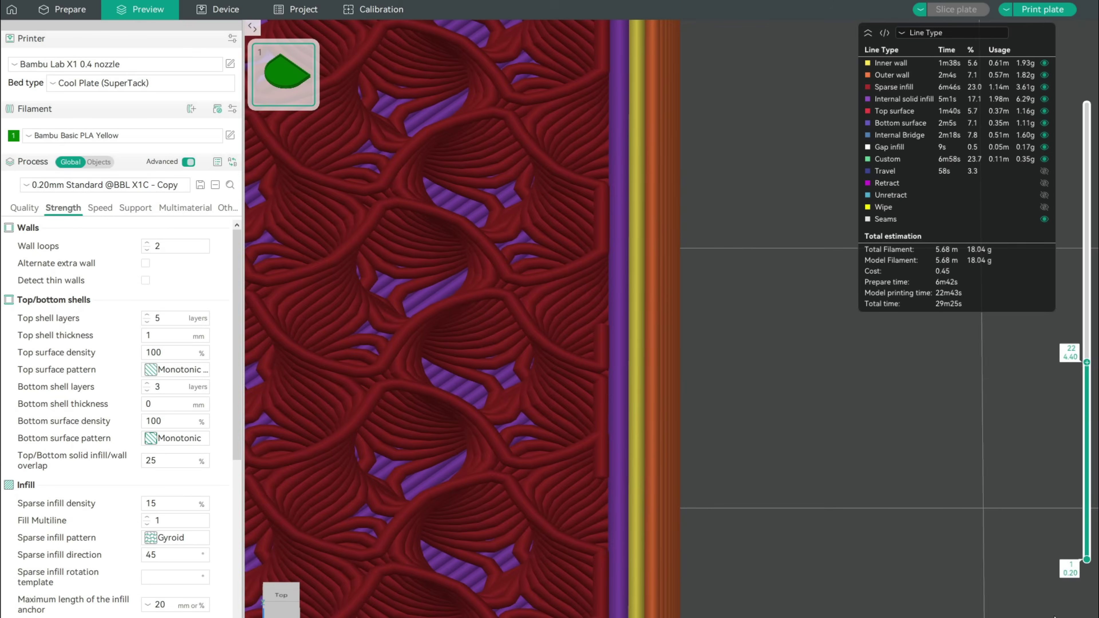
key(Up)
- Step the preview from layer 23 through solid infill up to the red top-surface layers
key(Up)
key(Up)
key(Up)
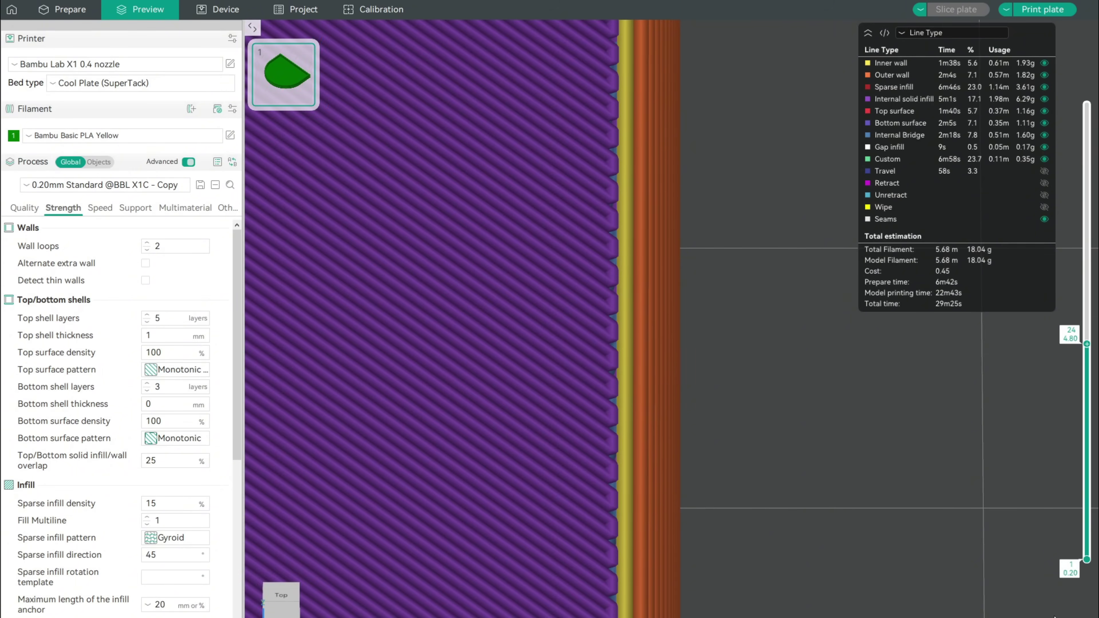
key(Up)
key(Up)
key(Up)
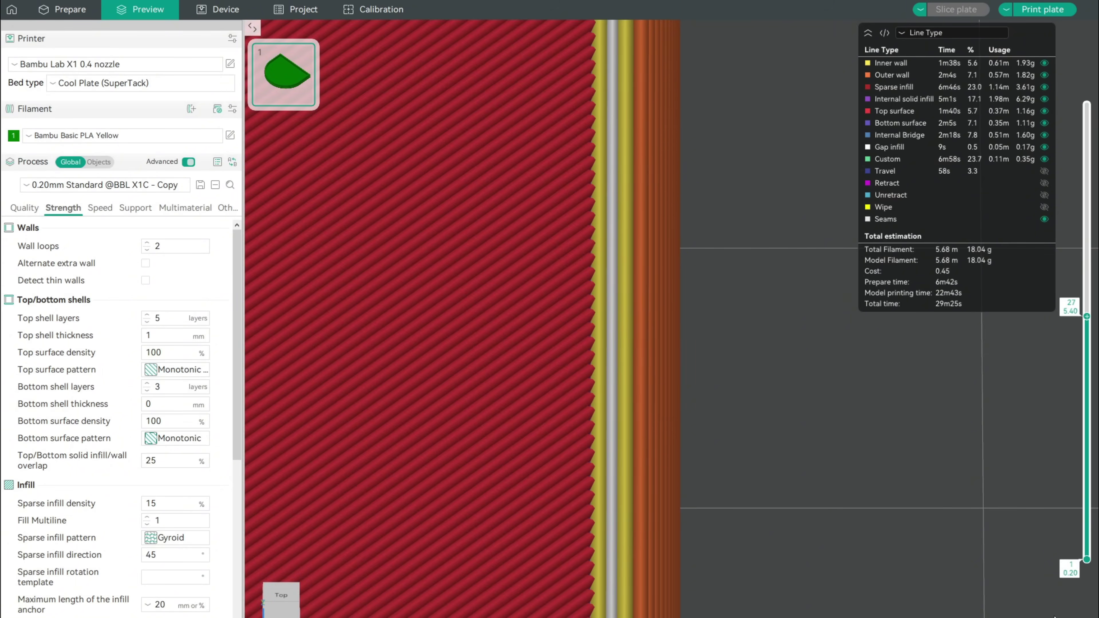
key(Up)
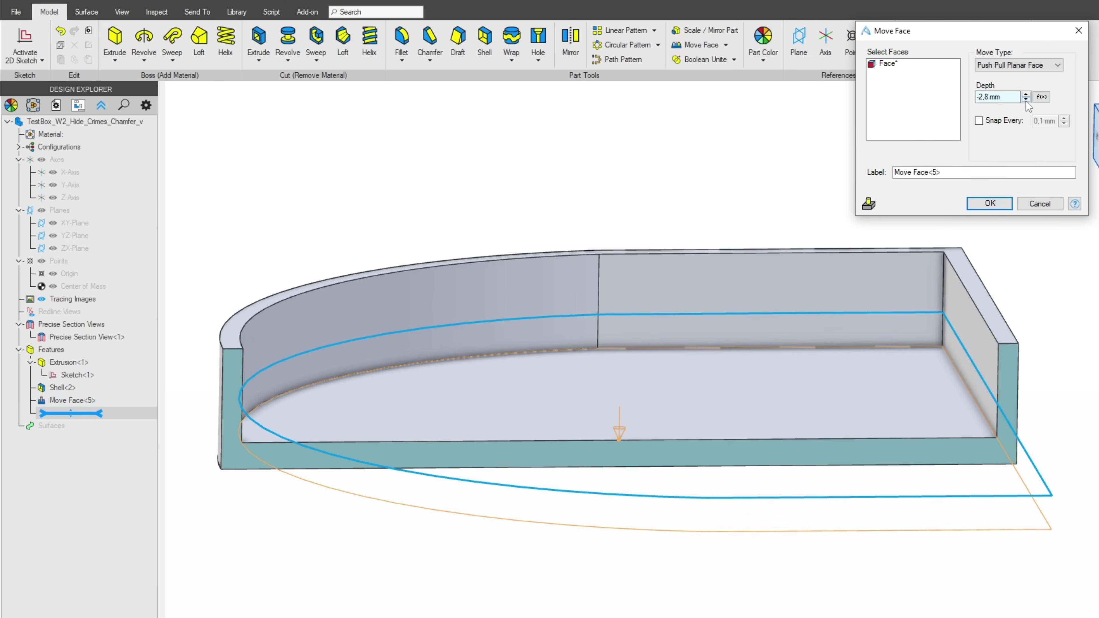
click(1026, 99)
click(1026, 100)
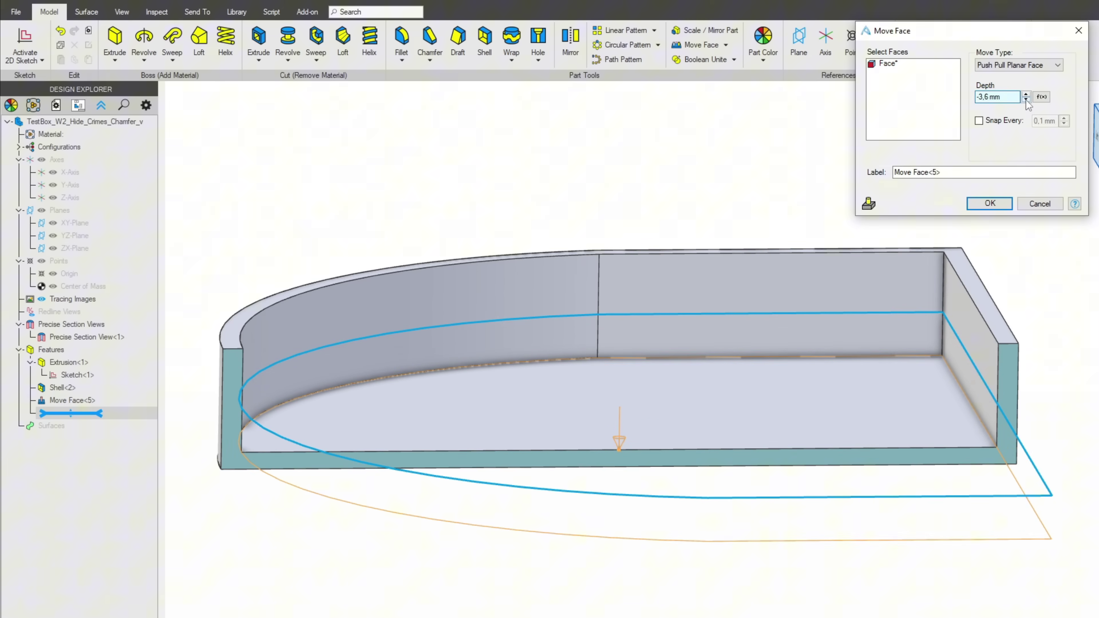
- Move the floor face -3.6 mm, then restore the Edge Chamfer and Fillet on the bottom edge
click(1004, 206)
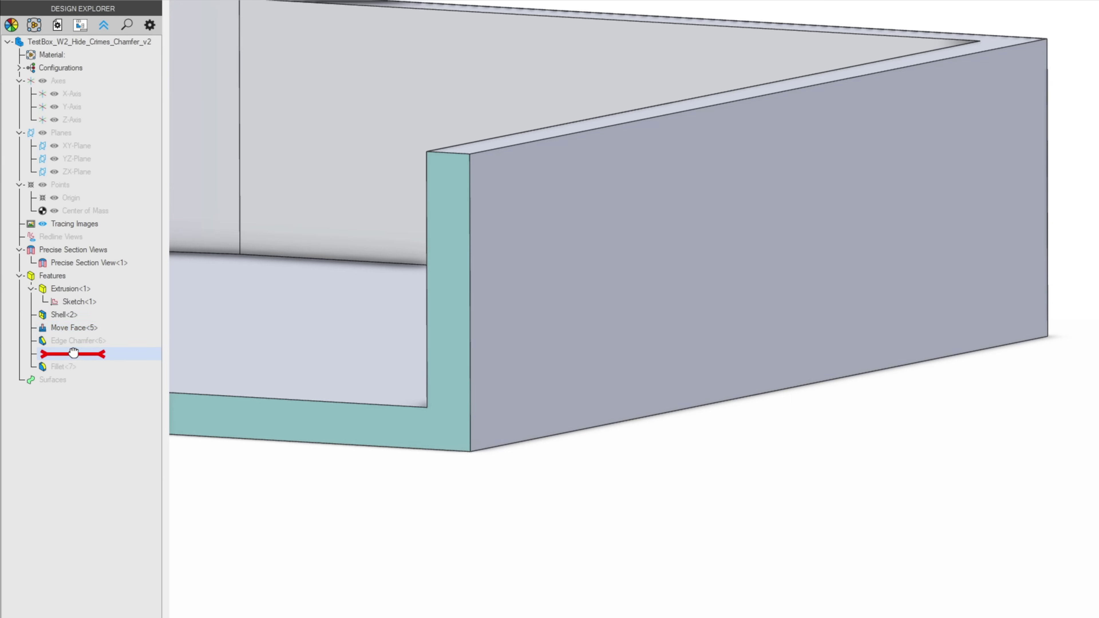
drag(74, 353, 74, 355)
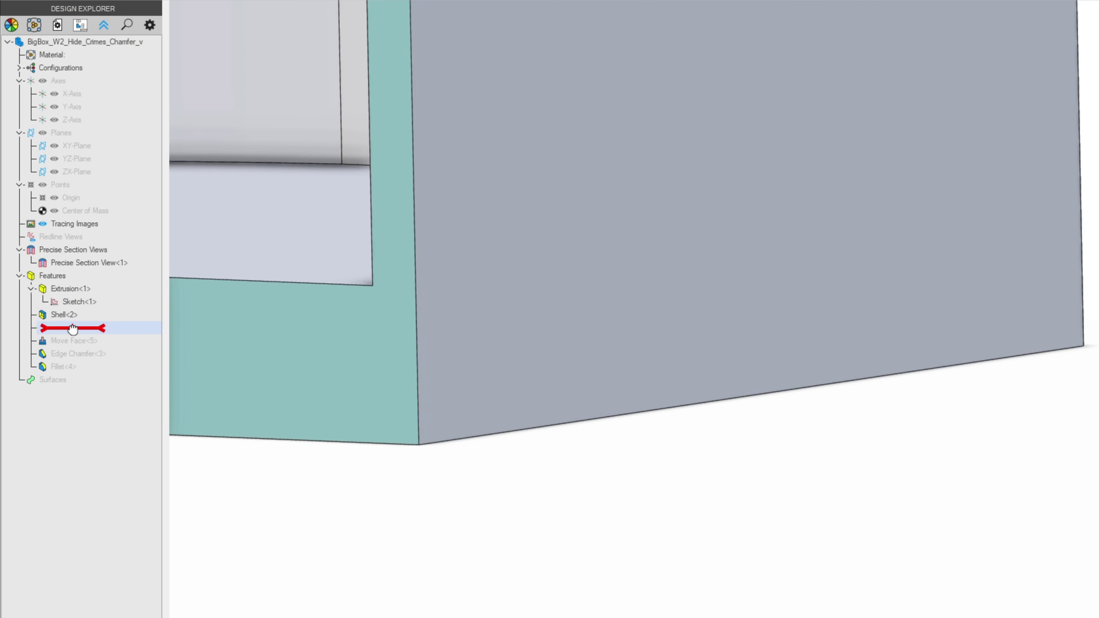
drag(72, 329, 74, 367)
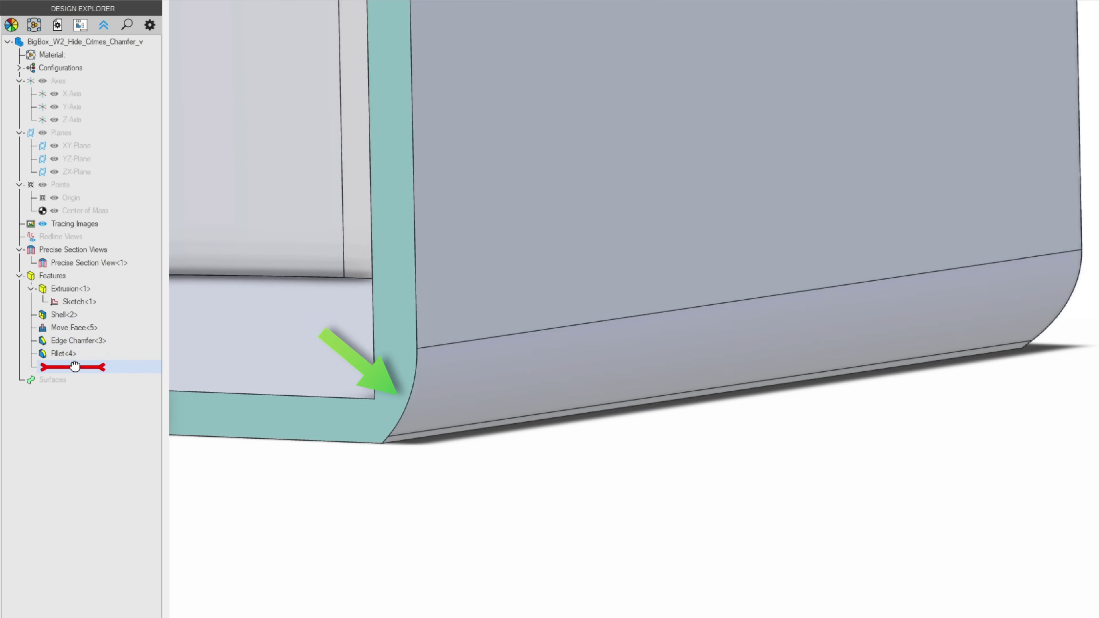